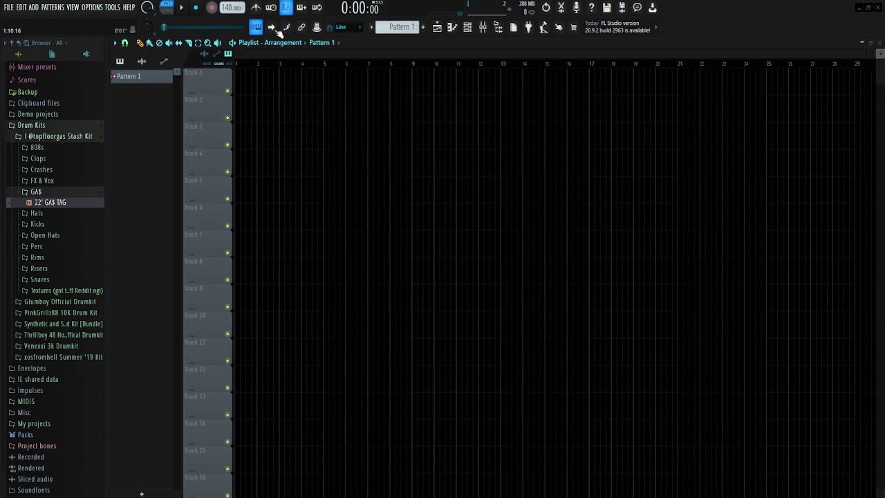
# Step: Check the electric piano patch loaded in the XV-5080 channel, and close the instrument and channel rack
pyautogui.click(469, 27)
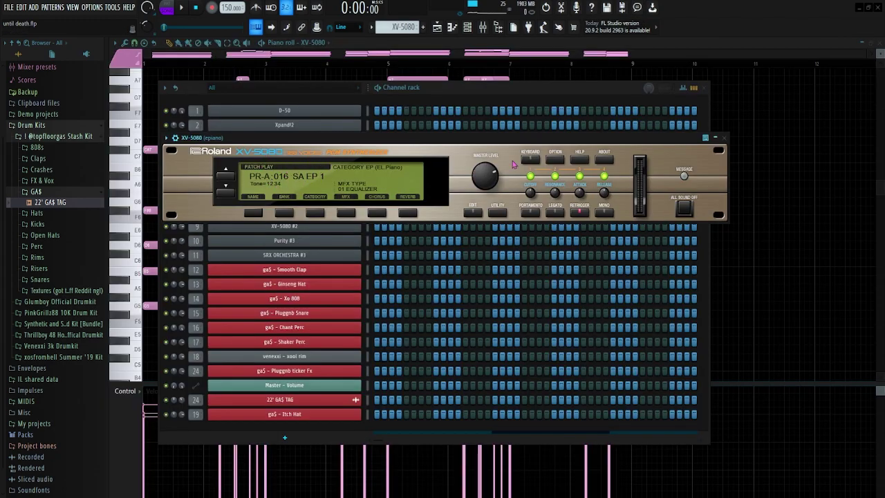
pyautogui.click(723, 137)
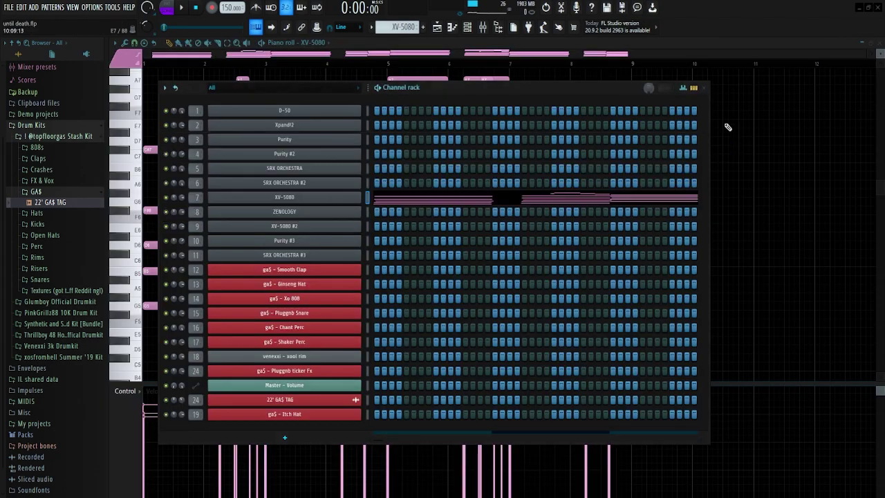
pyautogui.click(707, 87)
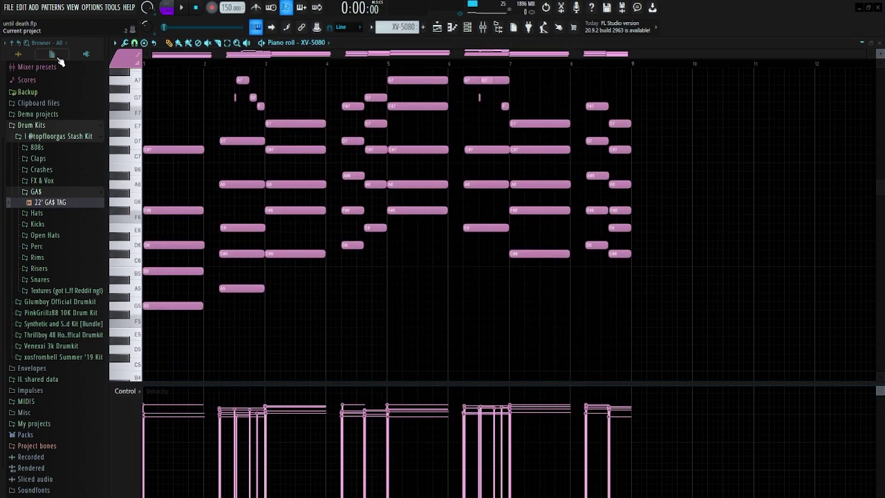
# Step: Play the XV-5080 chord pattern in the piano roll and stop playback near its end
pyautogui.scroll(2, 60, 61)
pyautogui.scroll(2, 168, 228)
pyautogui.press('space')
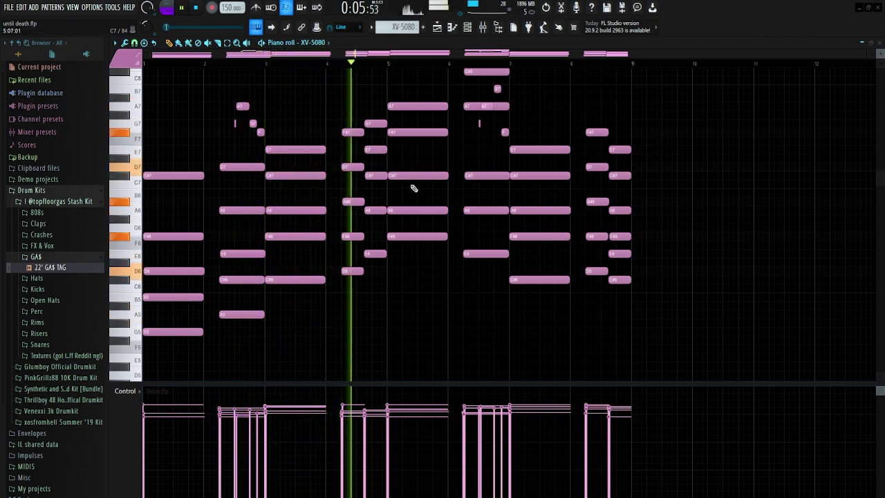
pyautogui.scroll(2, 495, 142)
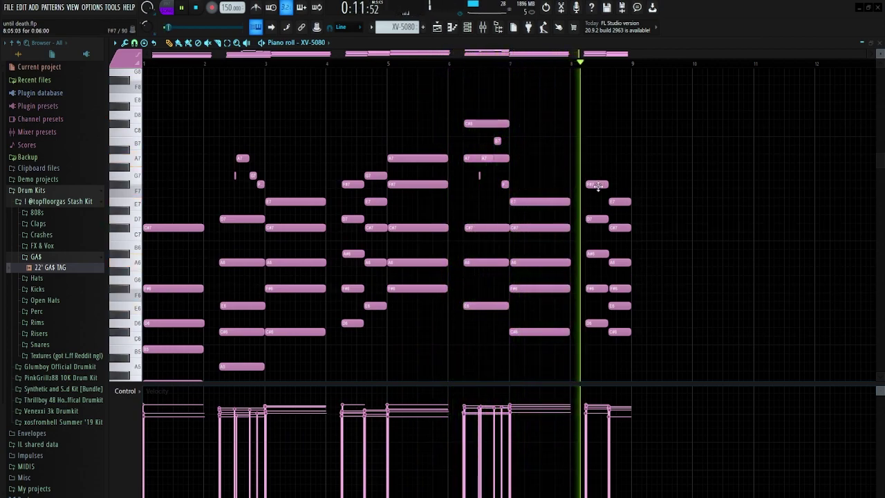
pyautogui.press('space')
pyautogui.scroll(-1, 315, 134)
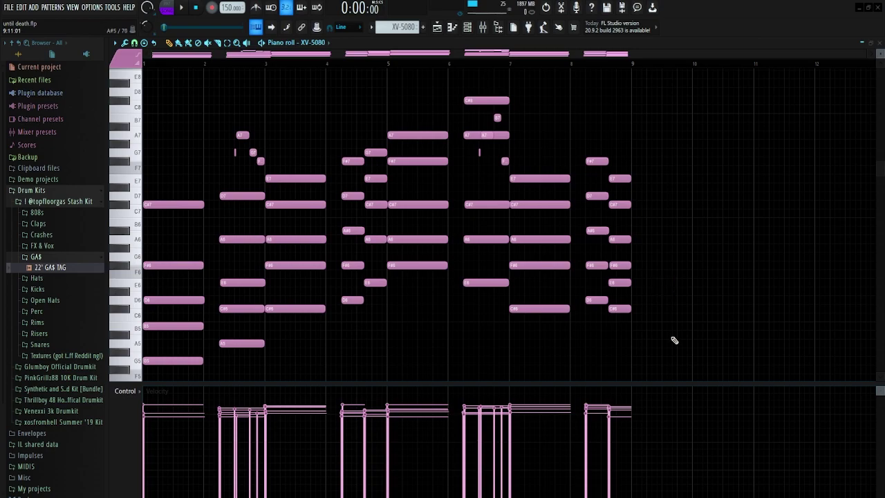
# Step: Examine the chords of the XV-5080 pattern in the piano roll, selecting all the notes and individual chords
pyautogui.moveTo(690, 360); pyautogui.dragTo(124, 92)
pyautogui.scroll(2, 487, 131)
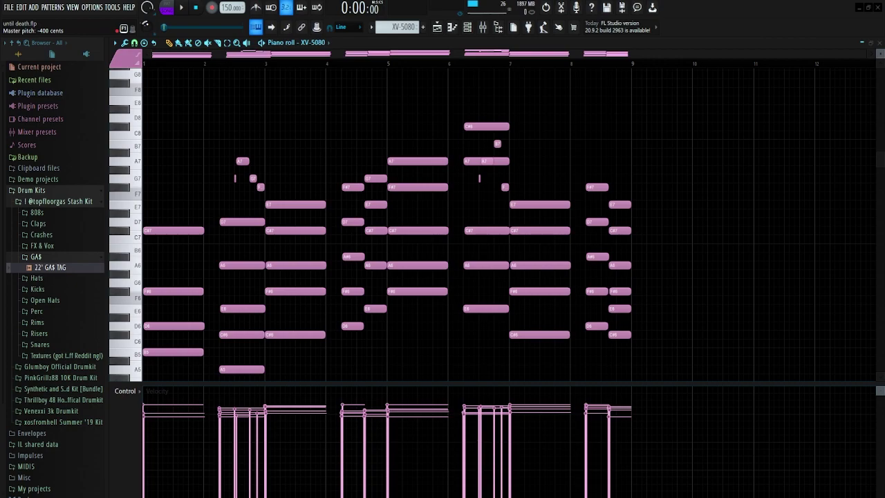
pyautogui.moveTo(684, 378); pyautogui.dragTo(6, 81)
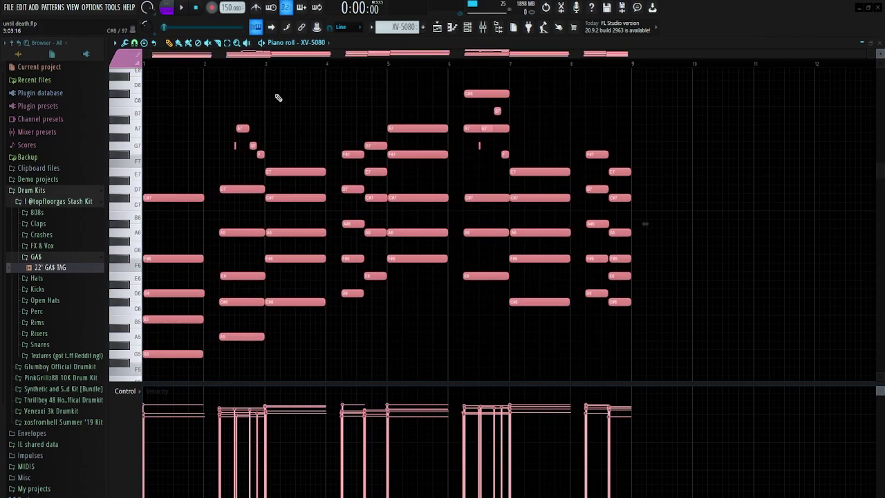
pyautogui.keyDown('ctrl'); pyautogui.click(535, 155); pyautogui.keyUp('ctrl')
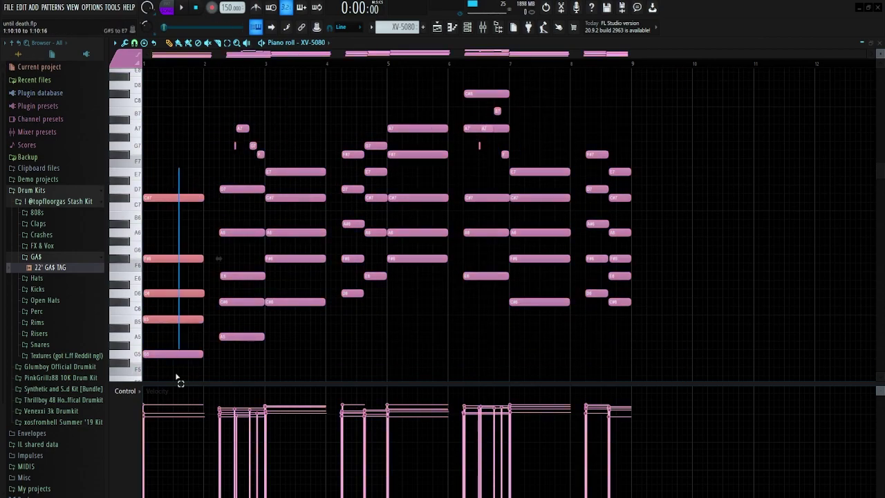
pyautogui.scroll(-1, 181, 355)
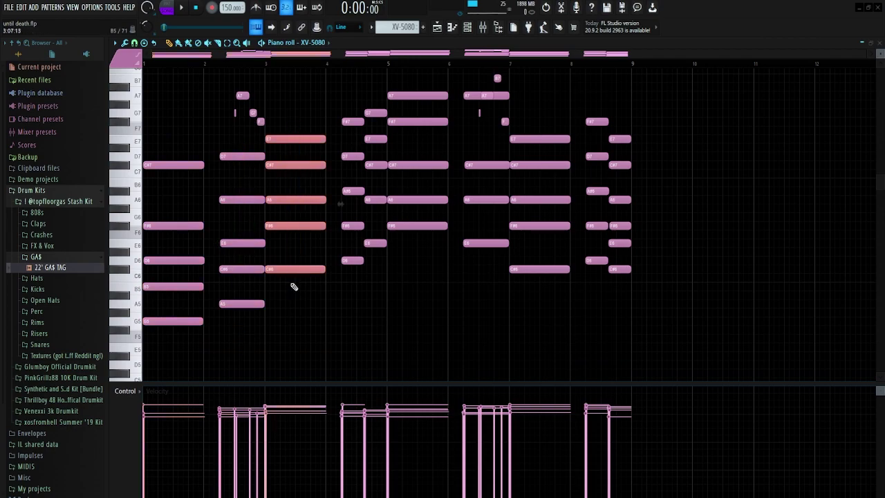
pyautogui.scroll(2, 356, 262)
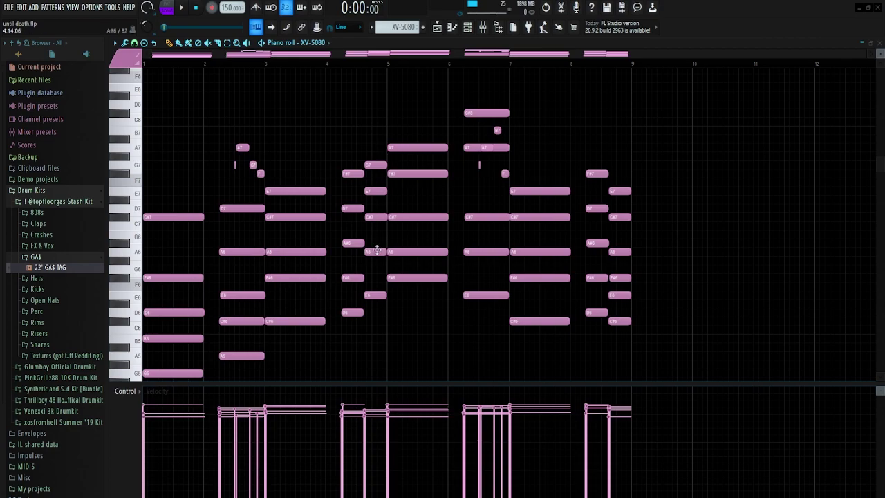
pyautogui.scroll(2, 387, 252)
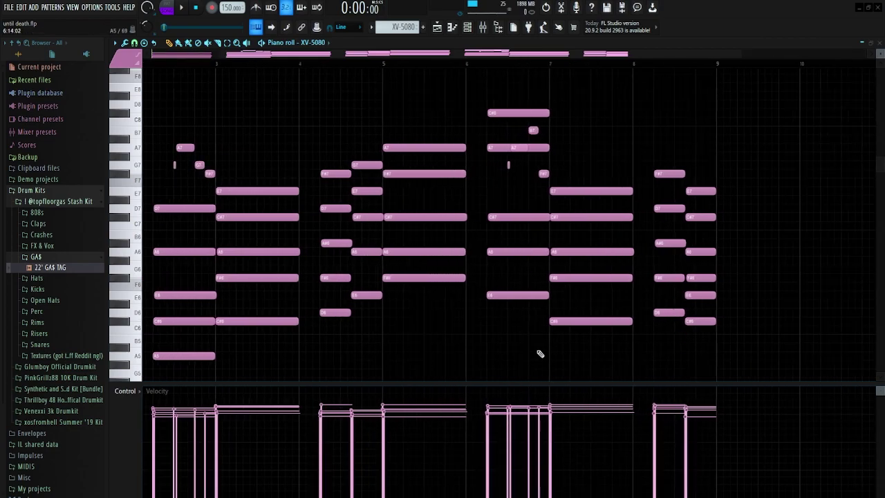
pyautogui.scroll(-2, 537, 364)
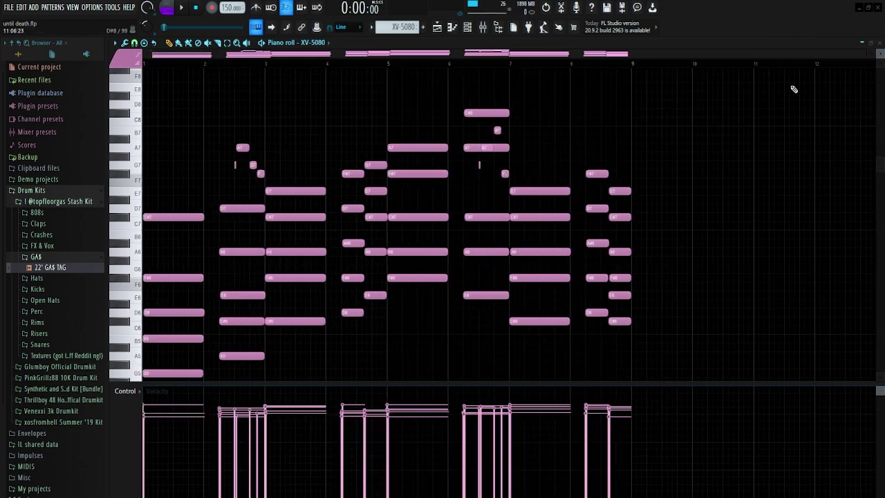
# Step: Open the ZENOLOGY pattern from the playlist and check the pad preset loaded in its instrument
pyautogui.press('F5')
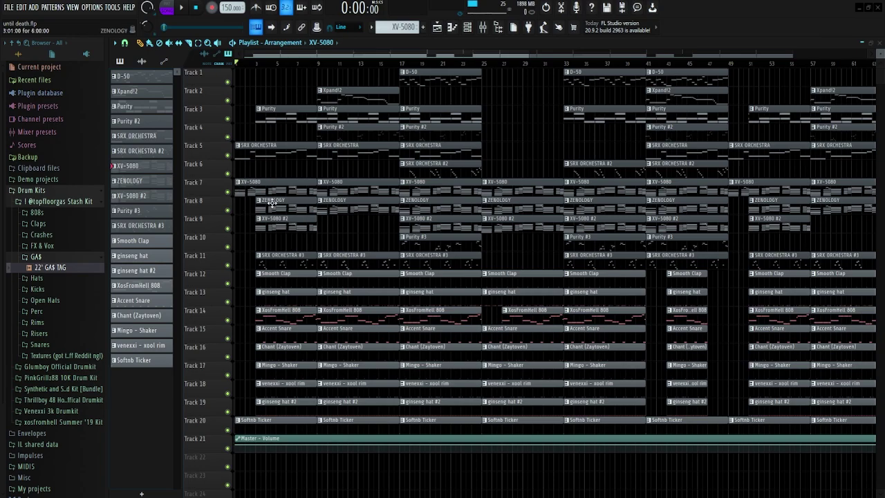
pyautogui.doubleClick(338, 204)
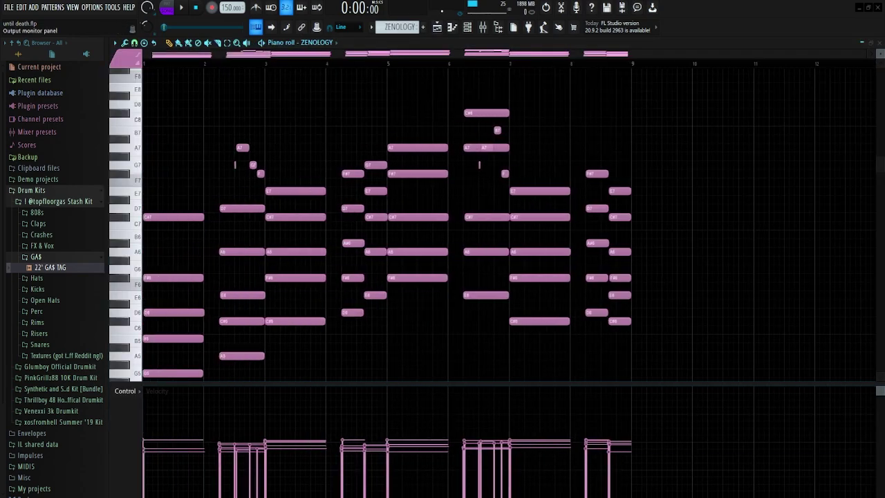
pyautogui.click(256, 27)
pyautogui.click(300, 219)
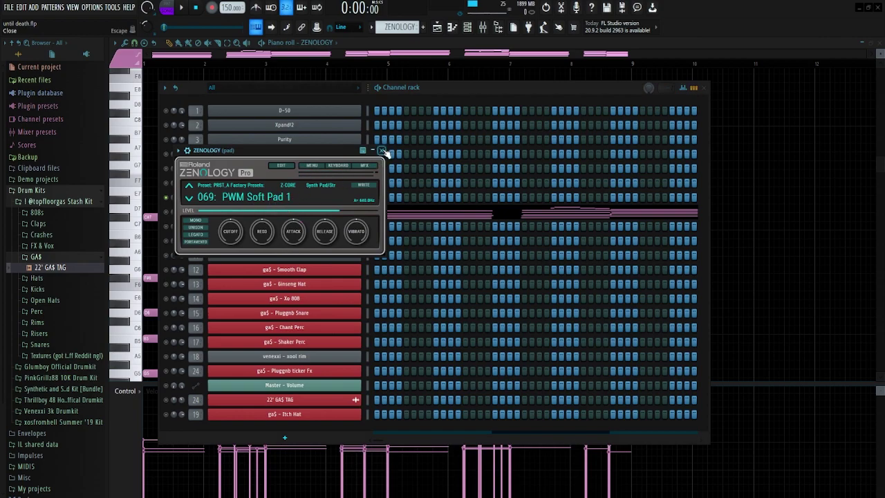
pyautogui.click(384, 150)
pyautogui.click(705, 89)
# Step: Solo the ZENOLOGY channel and listen to its chord pattern
pyautogui.keyDown('ctrl'); pyautogui.scroll(2, 258, 215); pyautogui.keyUp('ctrl')
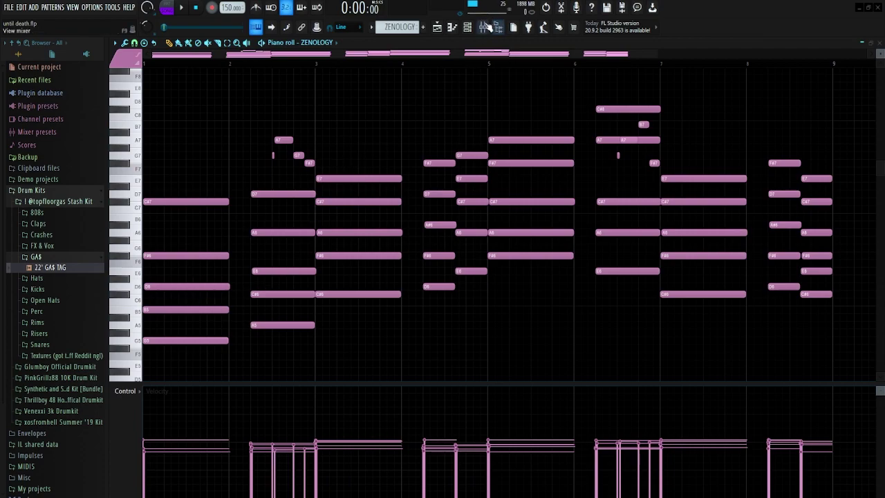
pyautogui.press('F6')
pyautogui.rightClick(166, 212)
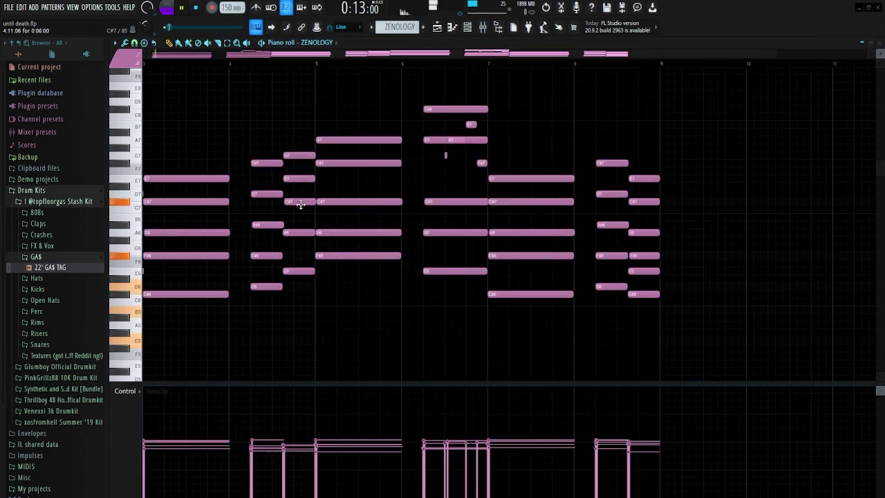
pyautogui.keyDown('ctrl'); pyautogui.scroll(-2, 302, 205); pyautogui.keyUp('ctrl')
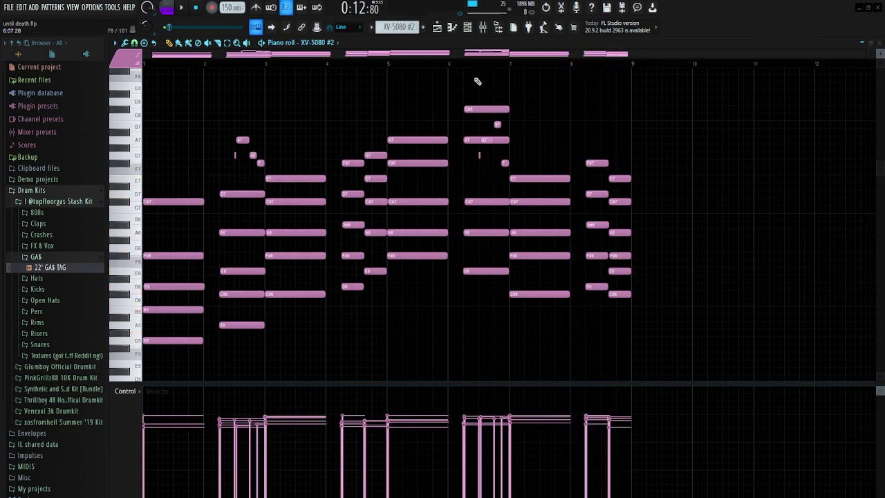
# Step: Inspect the XV-5080 #2 channel in the channel rack and return to its piano roll
pyautogui.click(468, 27)
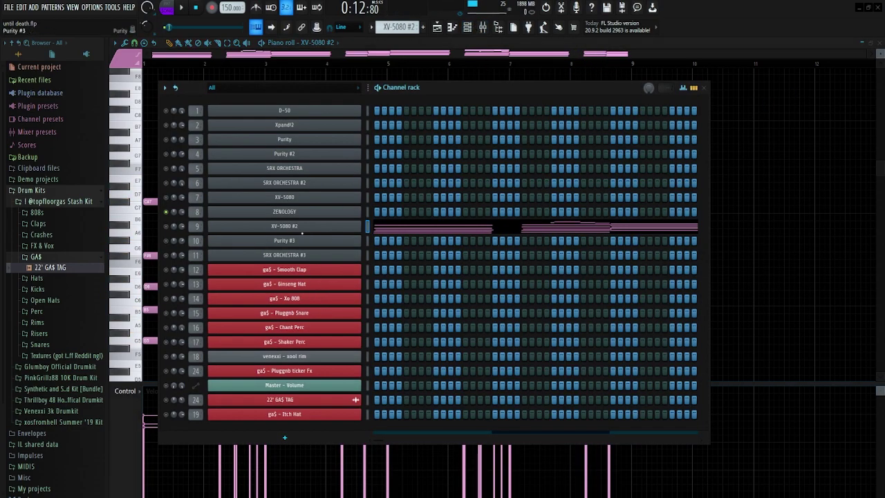
pyautogui.rightClick(810, 207)
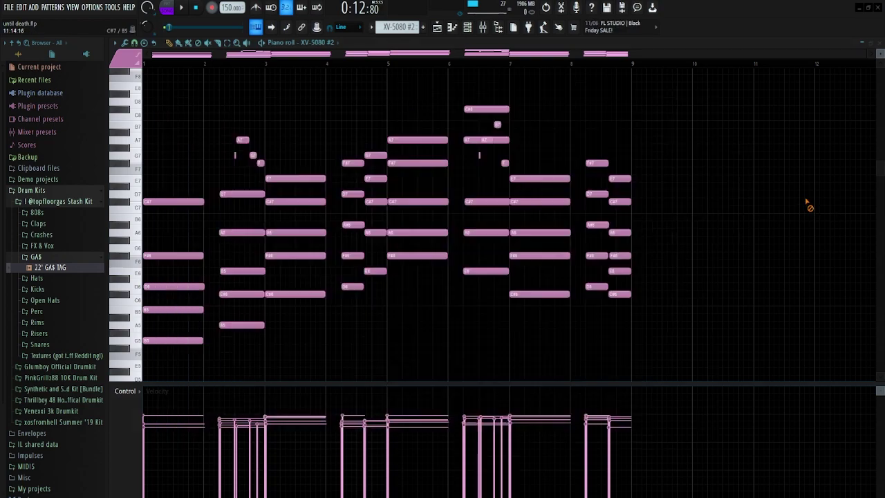
# Step: Check the bell patch loaded in the D-50 channel's instrument and close it
pyautogui.click(467, 28)
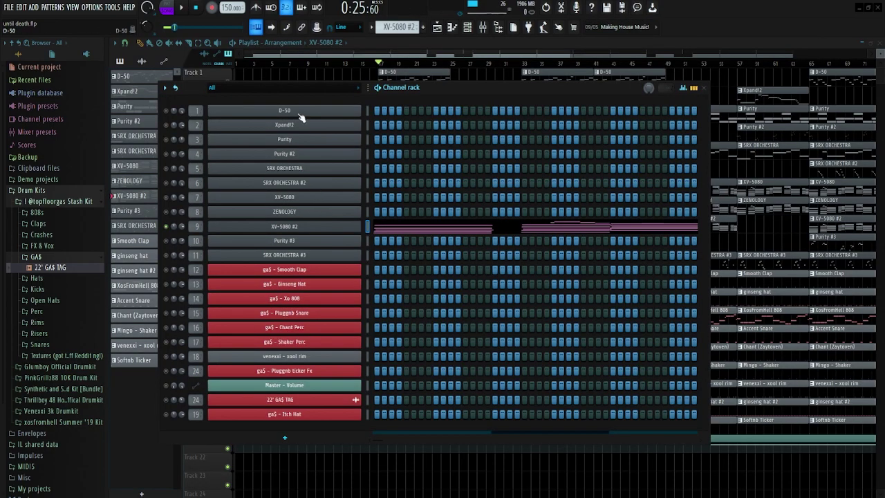
pyautogui.click(299, 114)
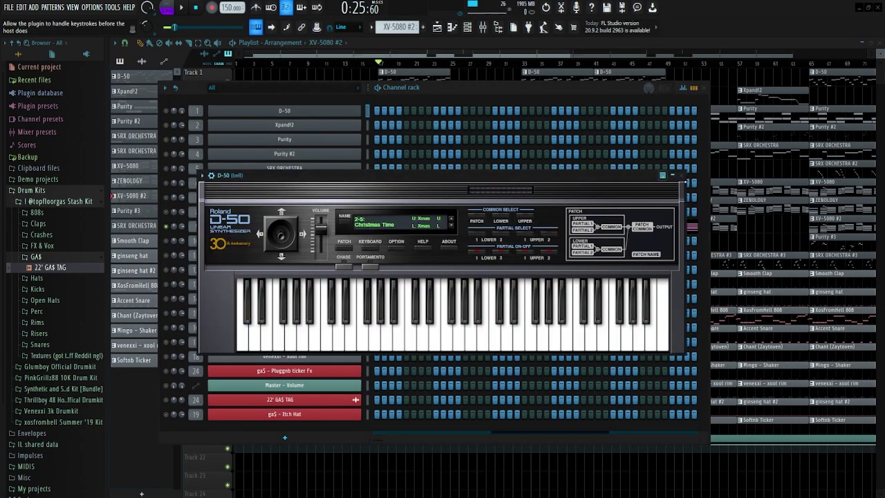
pyautogui.click(680, 175)
# Step: Open the D-50 pattern in the piano roll and listen to its bell melody
pyautogui.doubleClick(428, 72)
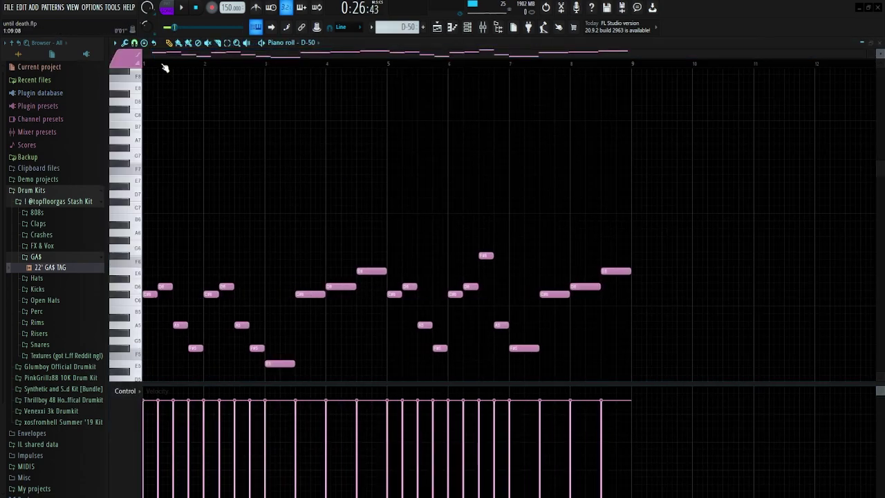
pyautogui.scroll(-2, 271, 184)
pyautogui.click(467, 27)
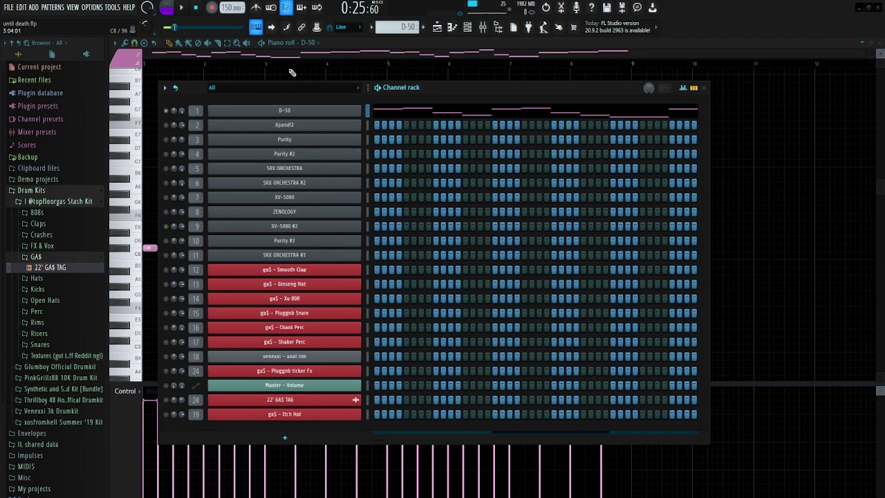
pyautogui.press('F6')
pyautogui.press('space')
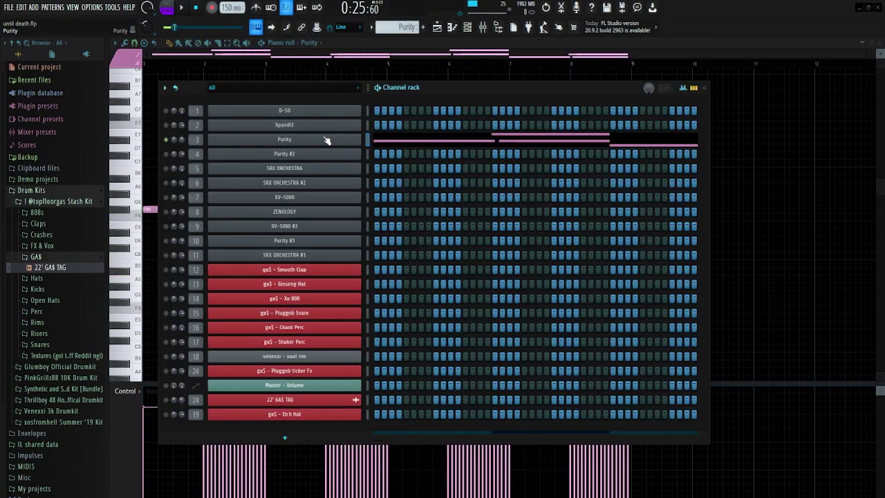
# Step: Check the lead synth preset loaded in the Purity channel, and close the instrument and channel rack
pyautogui.click(327, 140)
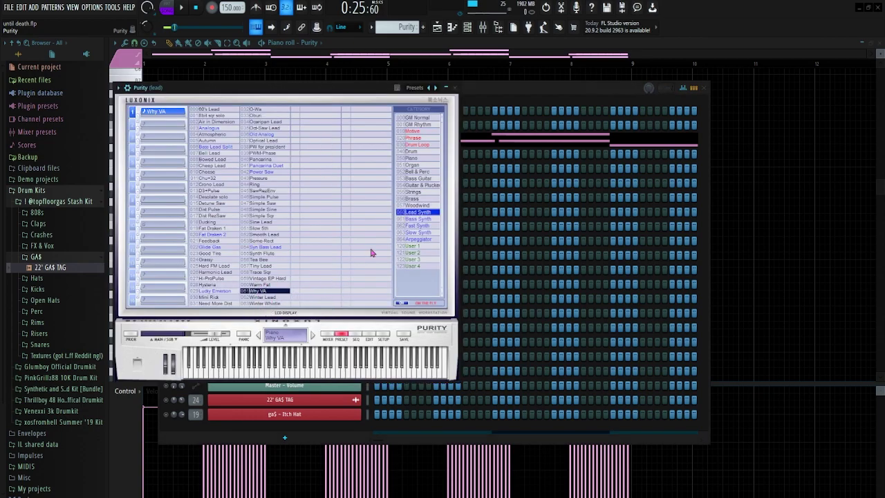
pyautogui.click(455, 88)
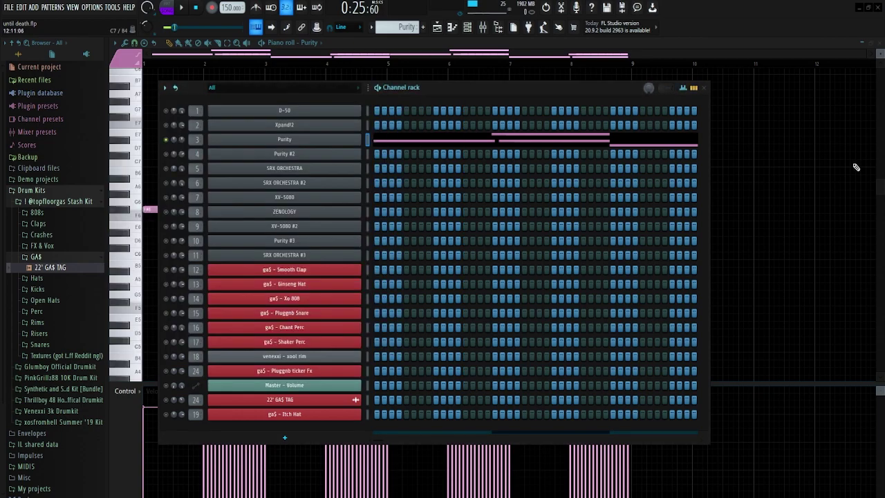
pyautogui.press('F6')
# Step: Examine the Purity pattern's sustained and repeated notes by selecting them in the piano roll, and play it back
pyautogui.moveTo(710, 304); pyautogui.dragTo(140, 146)
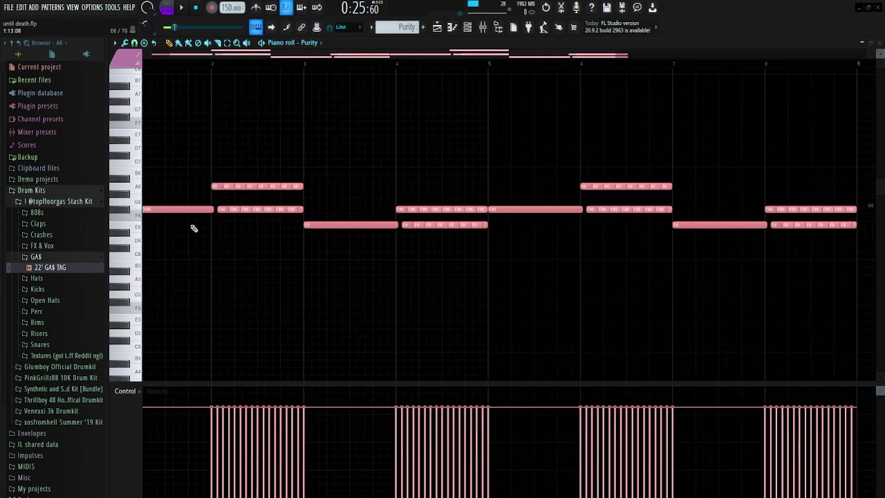
pyautogui.scroll(-2, 228, 231)
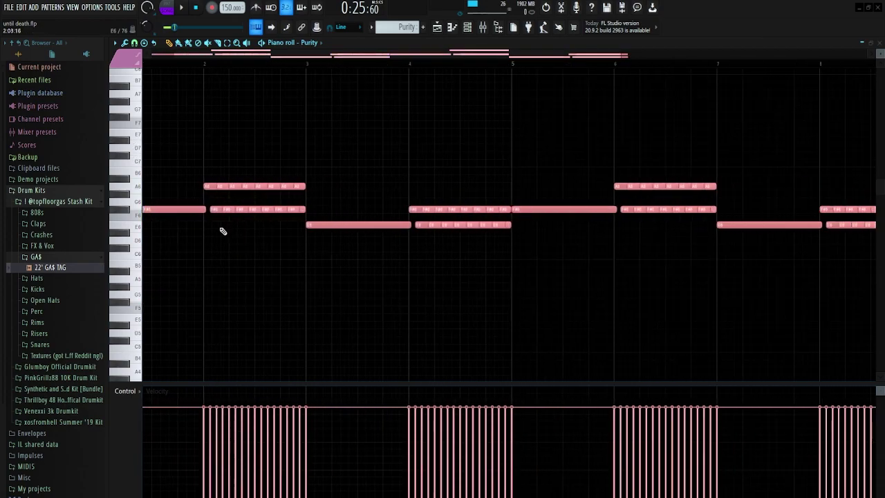
pyautogui.scroll(2, 164, 212)
pyautogui.rightClick(346, 131)
pyautogui.moveTo(430, 216); pyautogui.dragTo(264, 141)
pyautogui.scroll(-3, 258, 171)
pyautogui.keyDown('ctrl'); pyautogui.click(213, 147); pyautogui.keyUp('ctrl')
pyautogui.press('space')
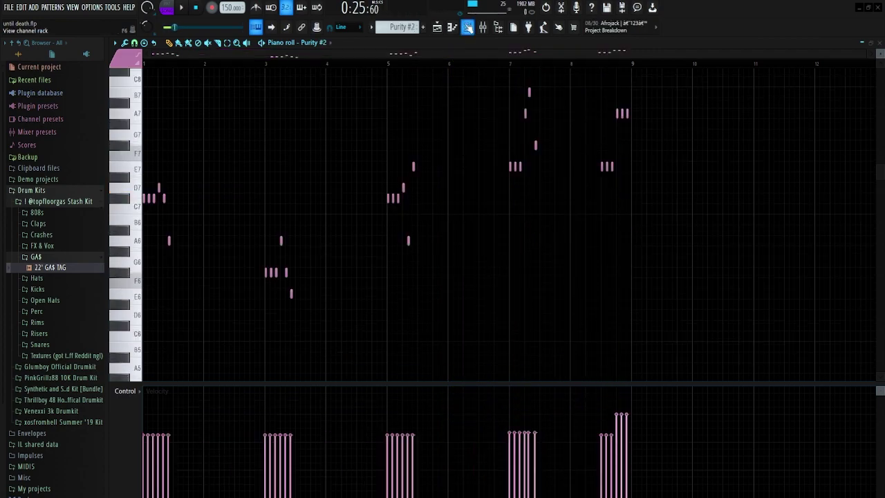
# Step: Check the lead preset loaded in the Purity #2 channel and return to its piano roll
pyautogui.press('F6')
pyautogui.click(312, 154)
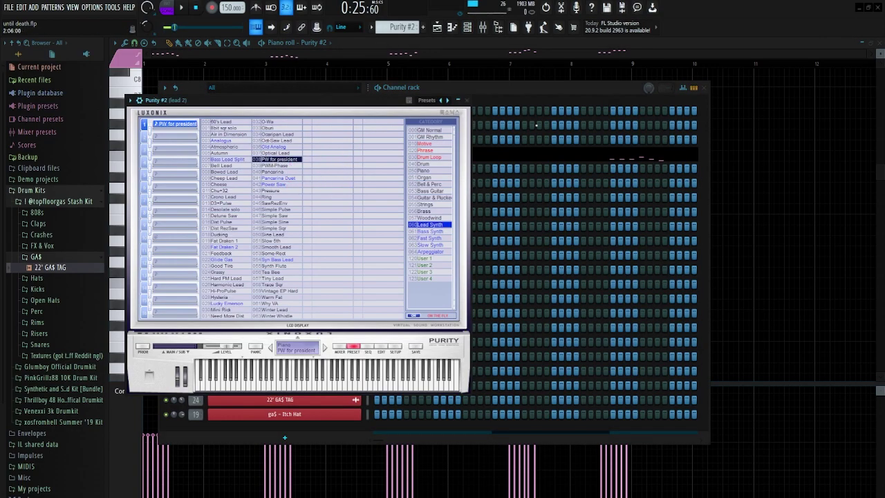
pyautogui.click(761, 189)
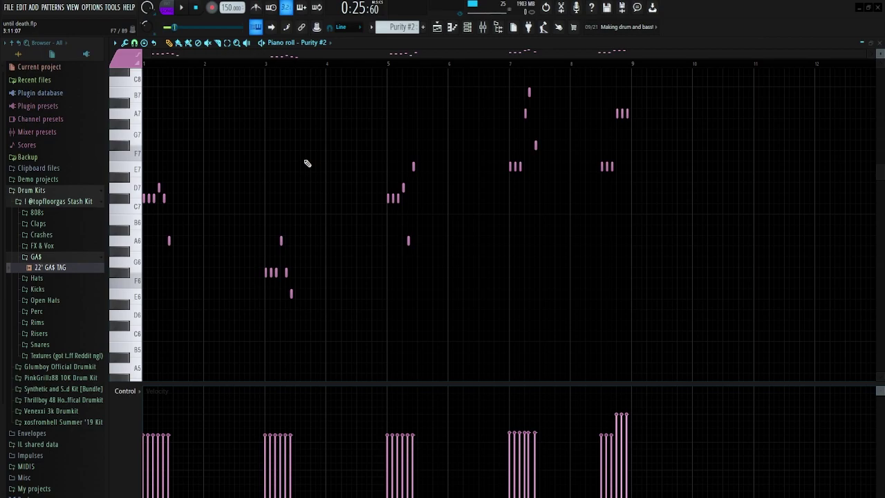
# Step: Check the piano roll's snap options and select the opening group of notes in the Purity #2 pattern
pyautogui.scroll(5, 146, 219)
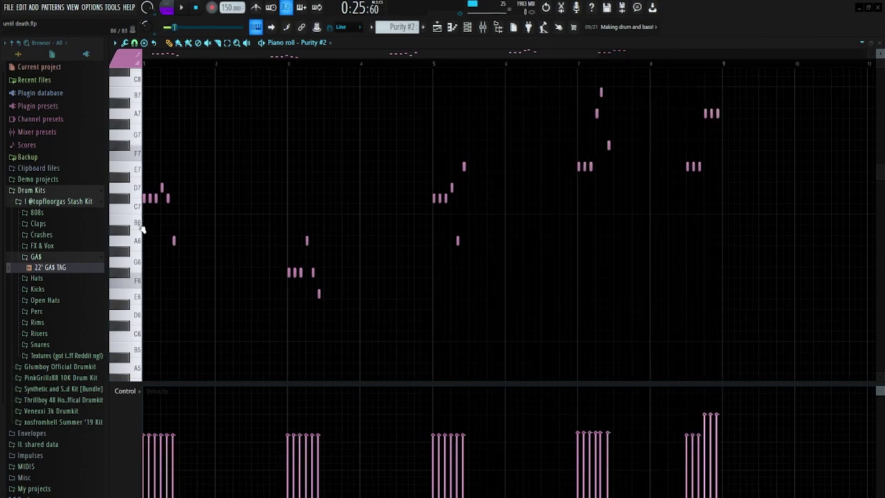
pyautogui.click(133, 43)
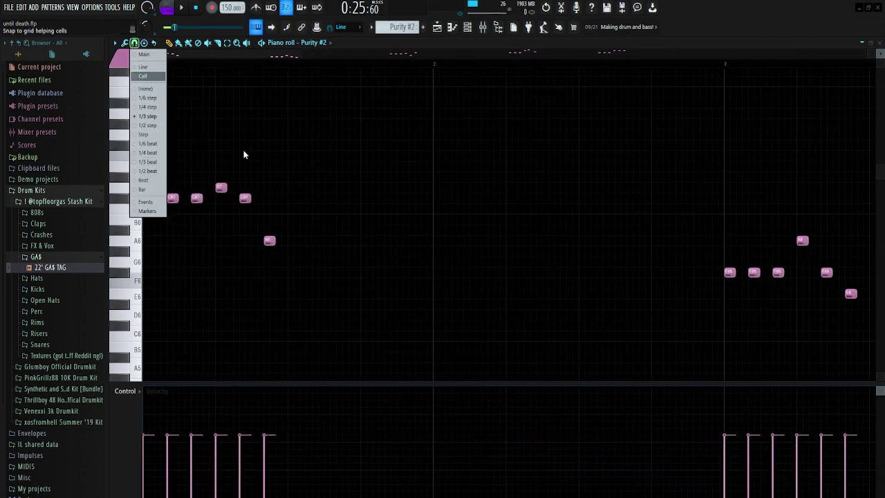
pyautogui.scroll(3, 158, 229)
pyautogui.moveTo(398, 285); pyautogui.dragTo(36, 116)
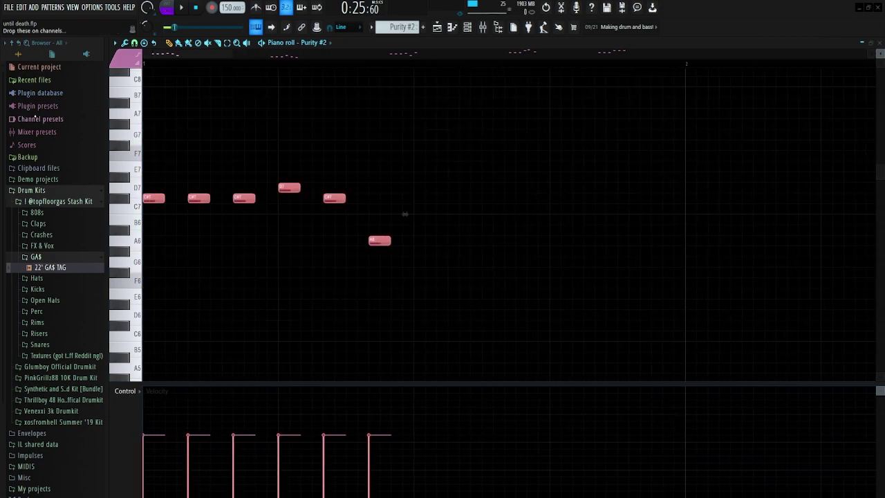
pyautogui.moveTo(486, 299); pyautogui.dragTo(154, 149)
# Step: Look over the full Purity #2 pattern, including its higher closing notes, and play it back
pyautogui.scroll(-6, 194, 149)
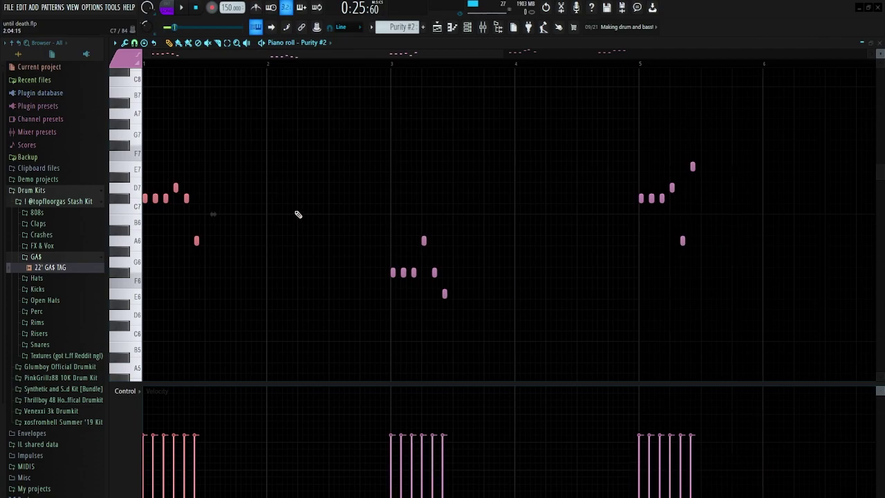
pyautogui.scroll(-4, 282, 189)
pyautogui.scroll(5, 144, 207)
pyautogui.scroll(-4, 145, 182)
pyautogui.scroll(-1, 508, 108)
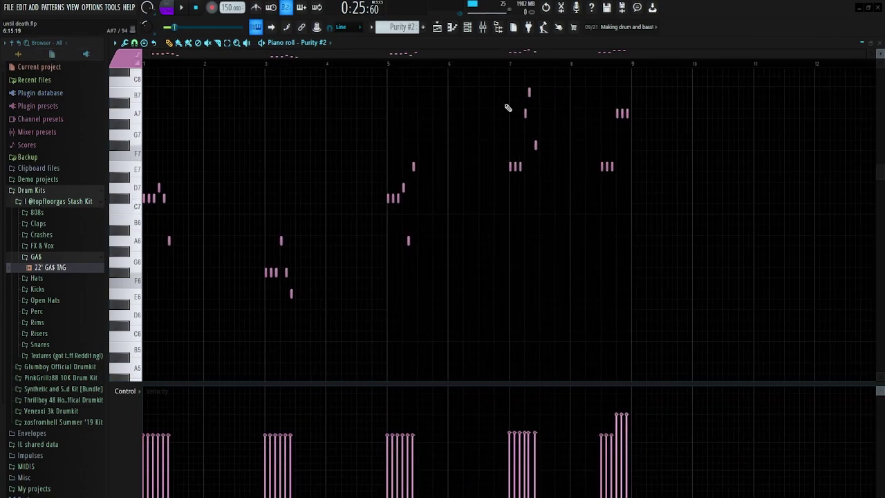
pyautogui.press('space')
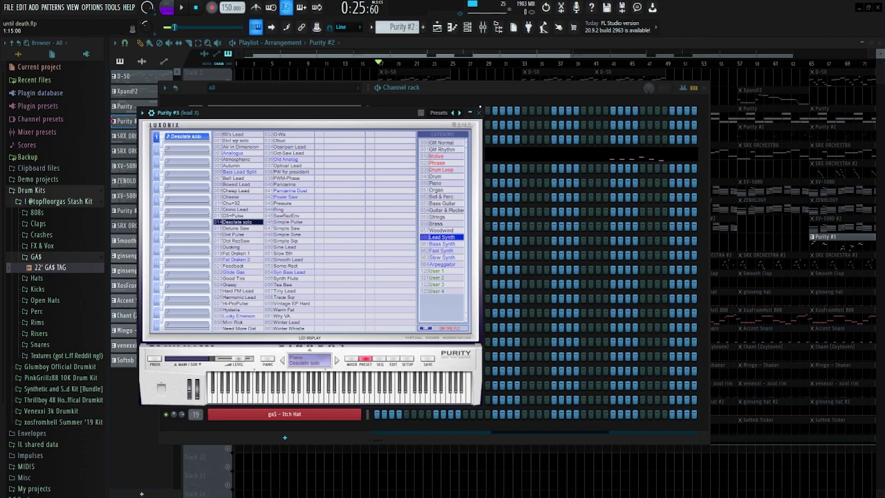
# Step: Close the Purity #3 instrument and channel rack, and open the Purity #3 pattern from the playlist to view all its notes
pyautogui.click(479, 112)
pyautogui.press('F6')
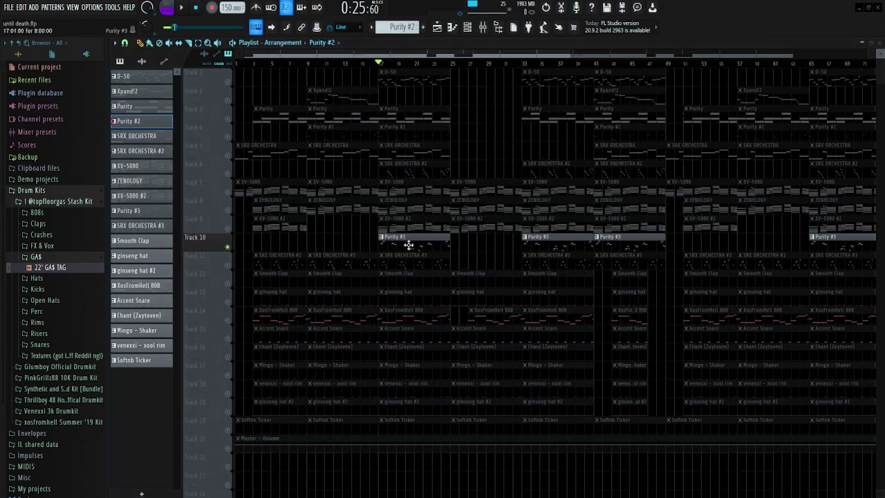
pyautogui.doubleClick(409, 245)
pyautogui.hscroll(-3, 407, 256)
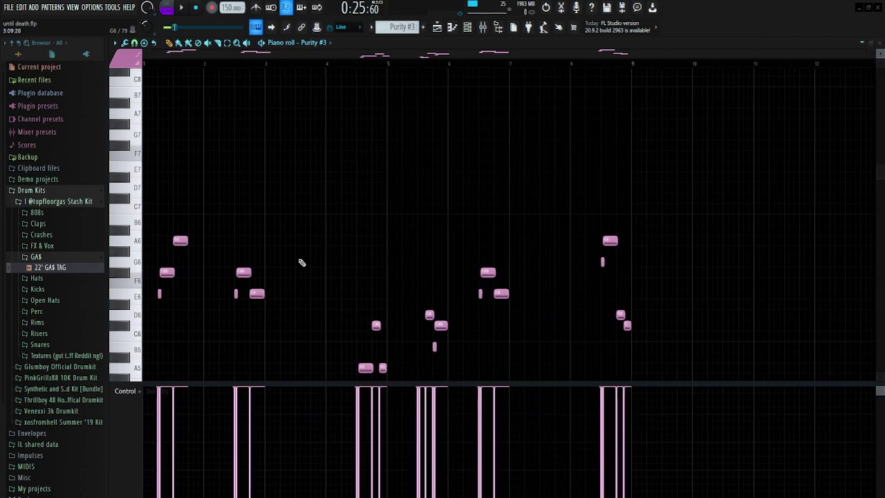
pyautogui.scroll(-3, 362, 196)
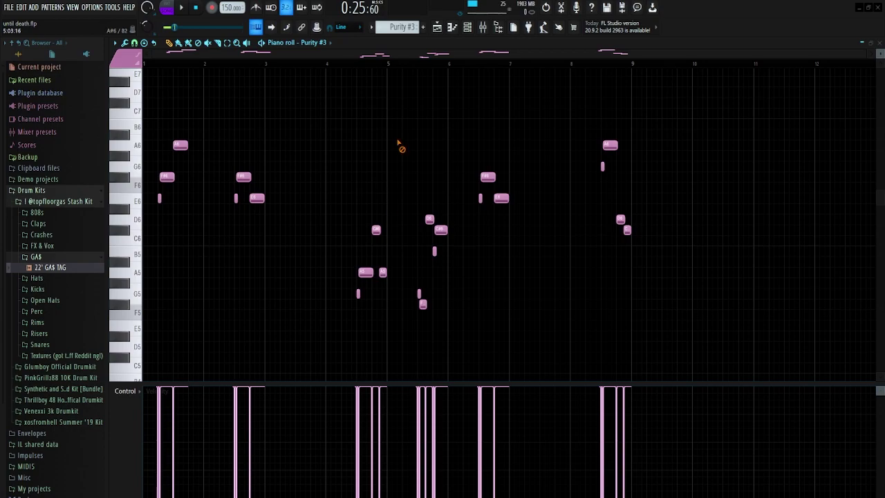
# Step: Show and hide the channel rack over the Purity #3 piano roll, and listen to the pattern
pyautogui.click(469, 28)
pyautogui.click(468, 28)
pyautogui.press('space')
pyautogui.press('space')
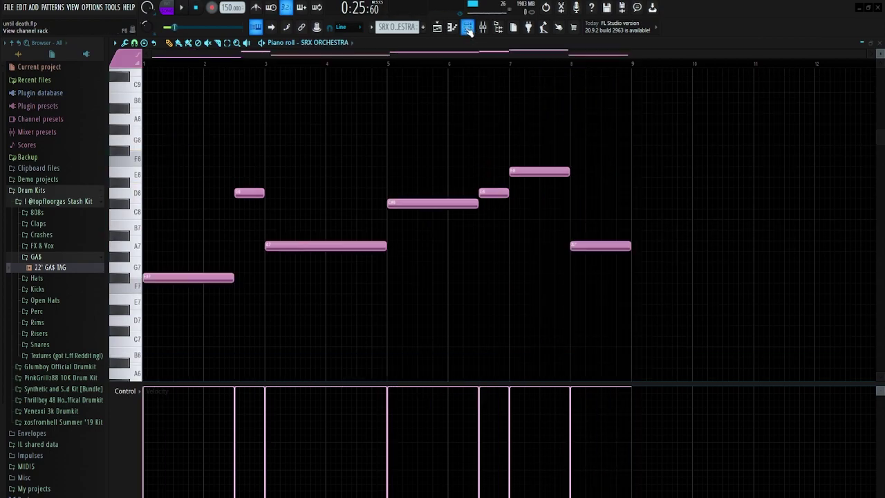
# Step: Check the patches loaded in the SRX ORCHESTRA and SRX ORCHESTRA #2 channels, and close the instrument and channel rack
pyautogui.click(469, 29)
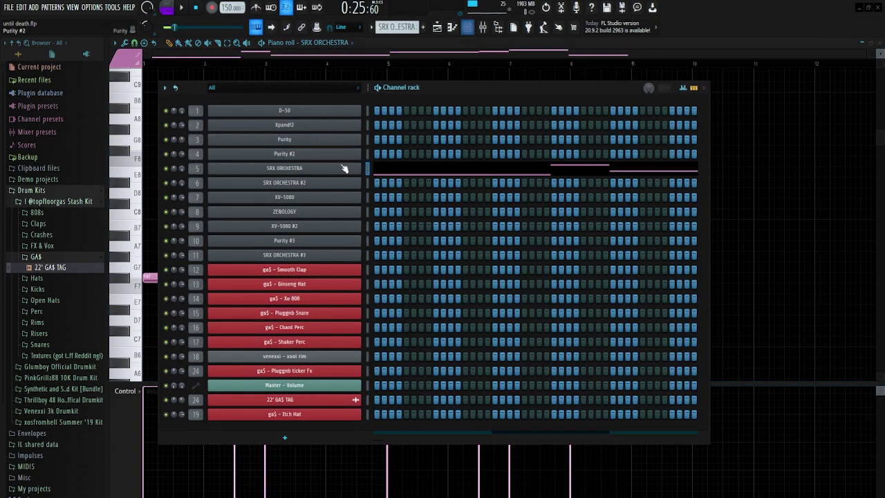
pyautogui.click(282, 172)
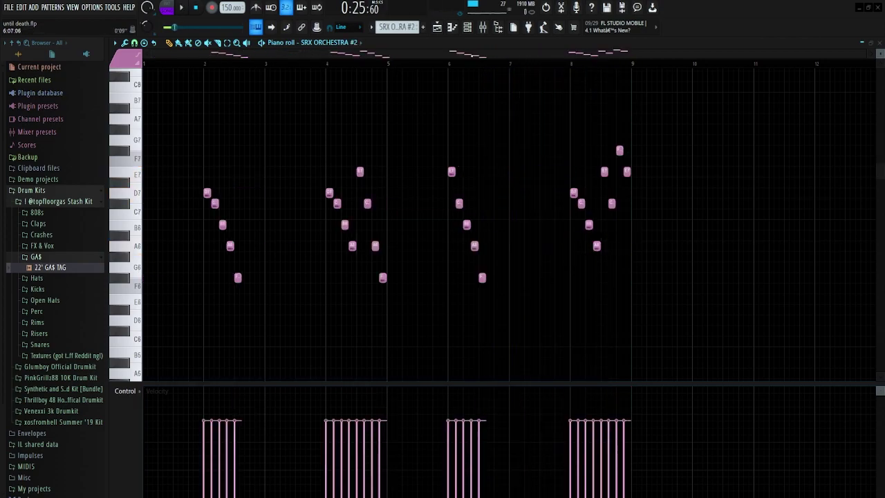
pyautogui.click(468, 28)
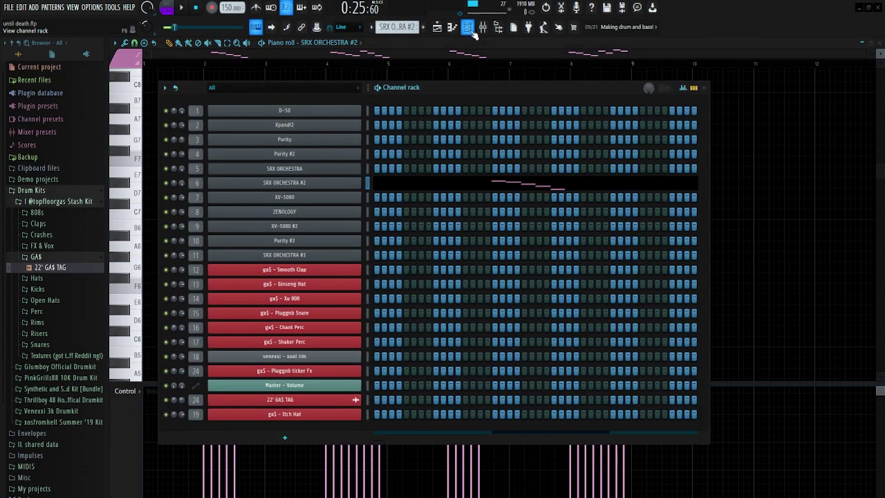
pyautogui.click(318, 190)
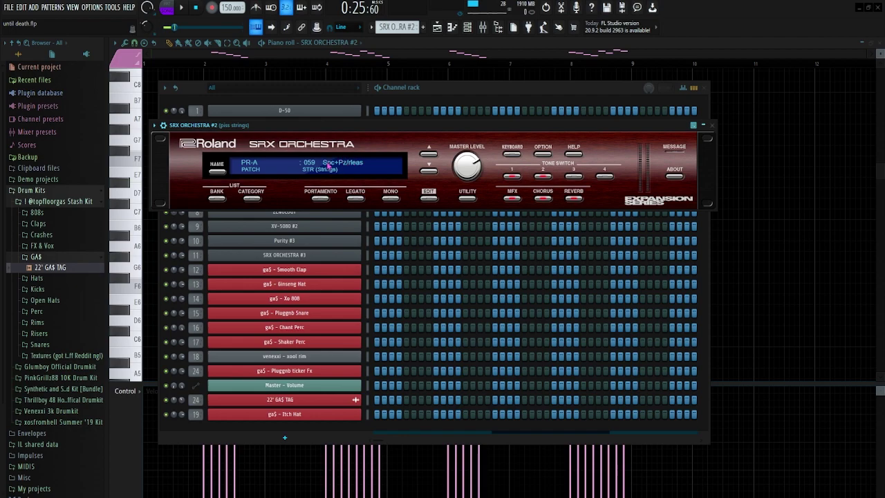
pyautogui.click(712, 125)
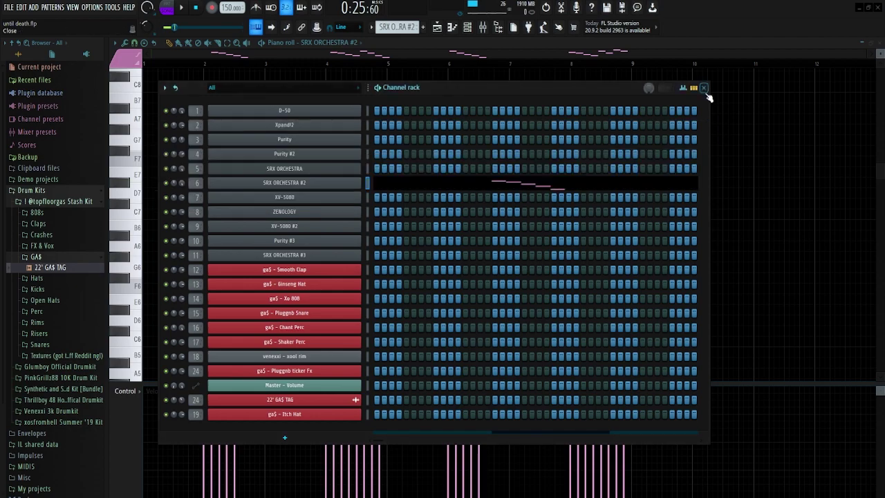
pyautogui.click(704, 88)
# Step: Examine the descending note runs of the SRX ORCHESTRA #2 pattern in the piano roll
pyautogui.keyDown('ctrl'); pyautogui.rightClick(640, 289); pyautogui.keyUp('ctrl')
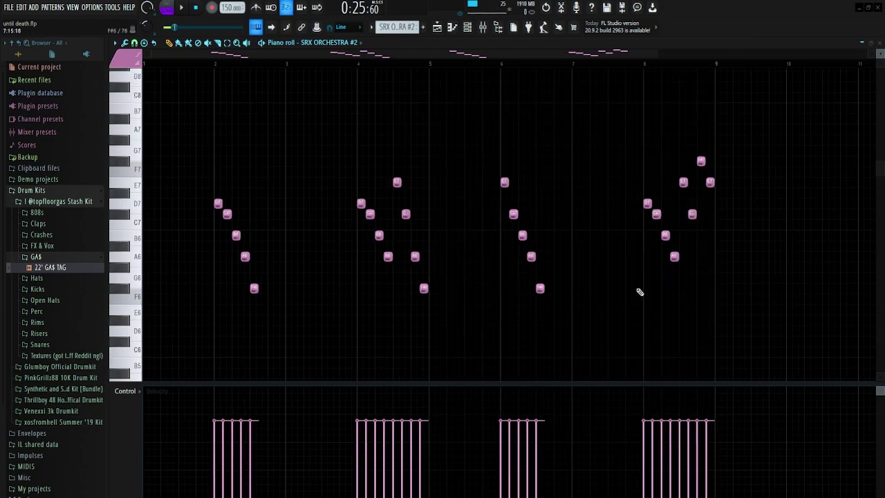
pyautogui.keyDown('ctrl'); pyautogui.rightClick(467, 296); pyautogui.keyUp('ctrl')
pyautogui.keyDown('ctrl'); pyautogui.rightClick(382, 300); pyautogui.keyUp('ctrl')
pyautogui.keyDown('ctrl'); pyautogui.rightClick(381, 299); pyautogui.keyUp('ctrl')
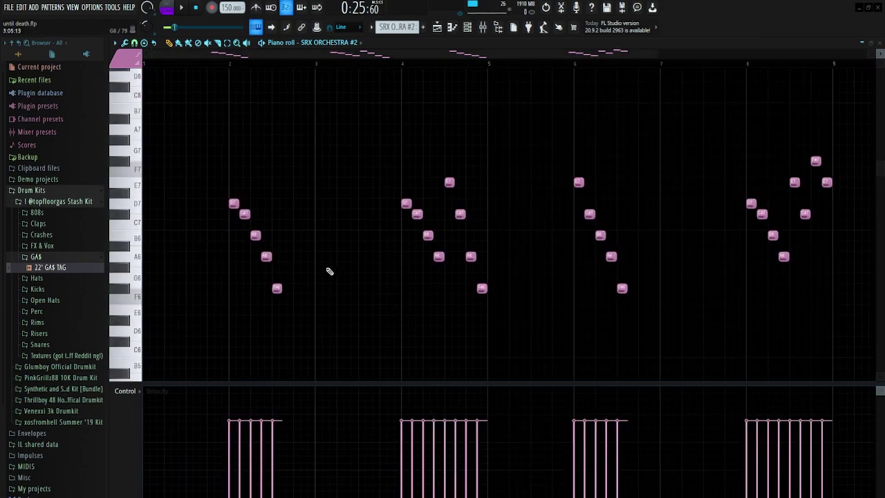
pyautogui.scroll(-2, 285, 229)
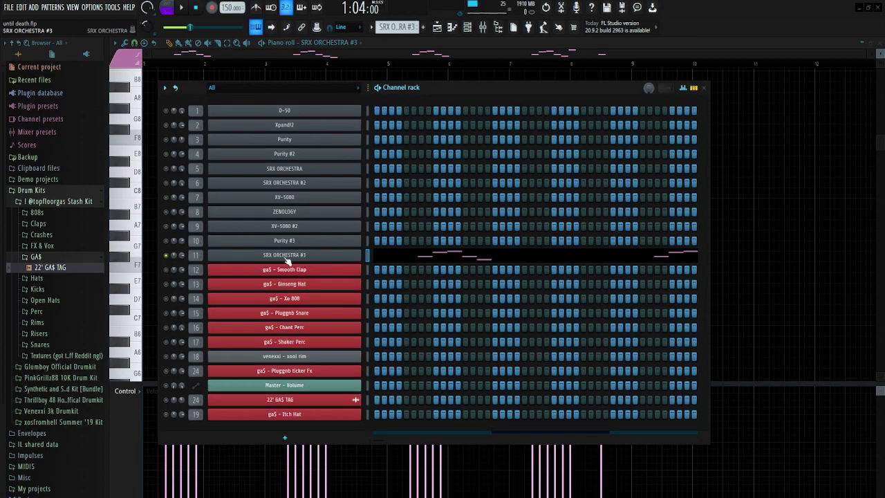
# Step: Check the harp patch loaded in the SRX ORCHESTRA #3 channel, return to its piano roll and play the pattern
pyautogui.click(287, 257)
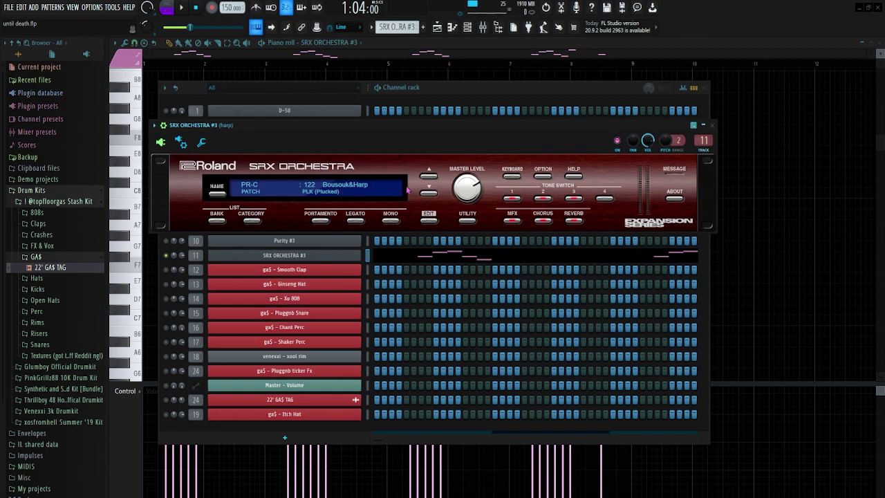
pyautogui.click(752, 192)
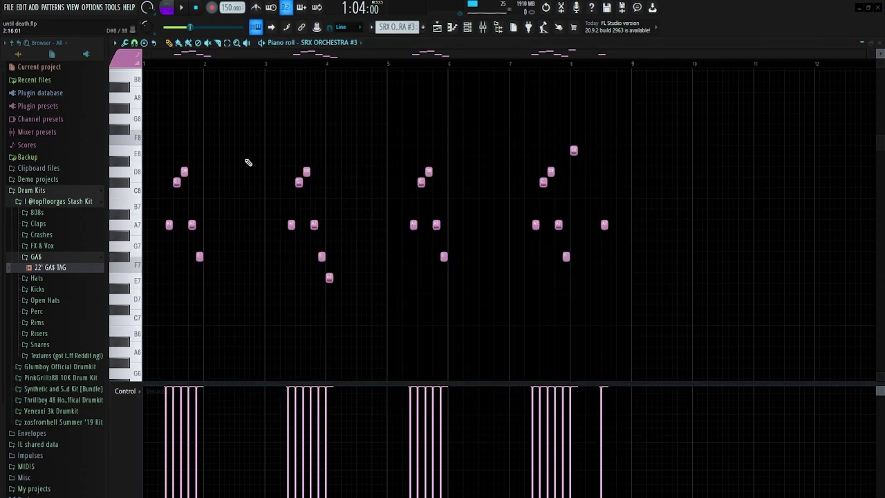
pyautogui.click(468, 28)
pyautogui.click(786, 202)
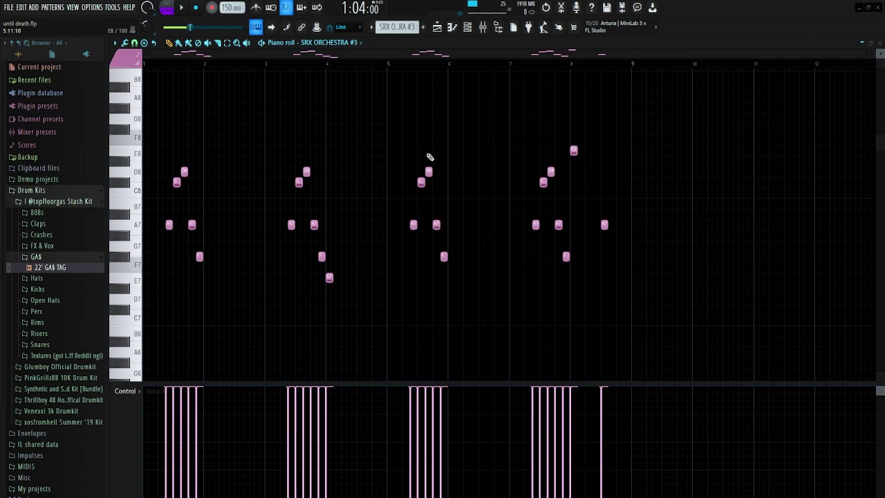
pyautogui.press('space')
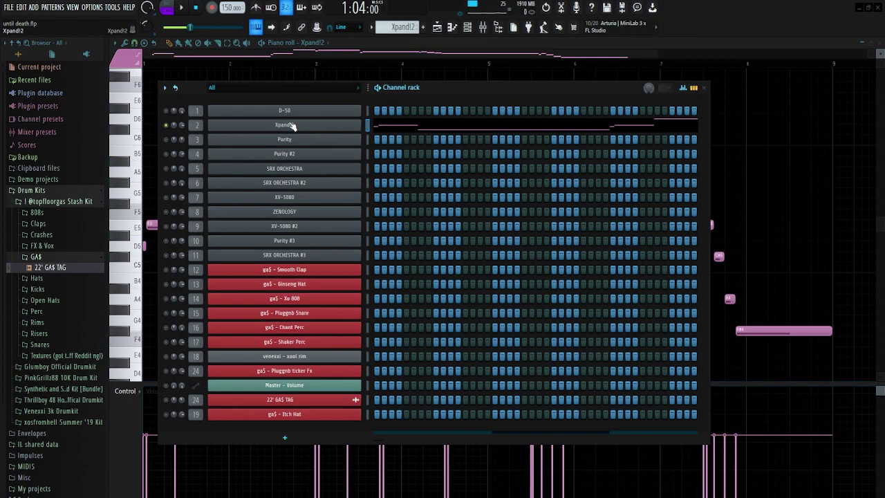
# Step: Check the electric guitar preset in the Xpand!2 channel, close the instrument and channel rack, and play the pattern
pyautogui.click(291, 125)
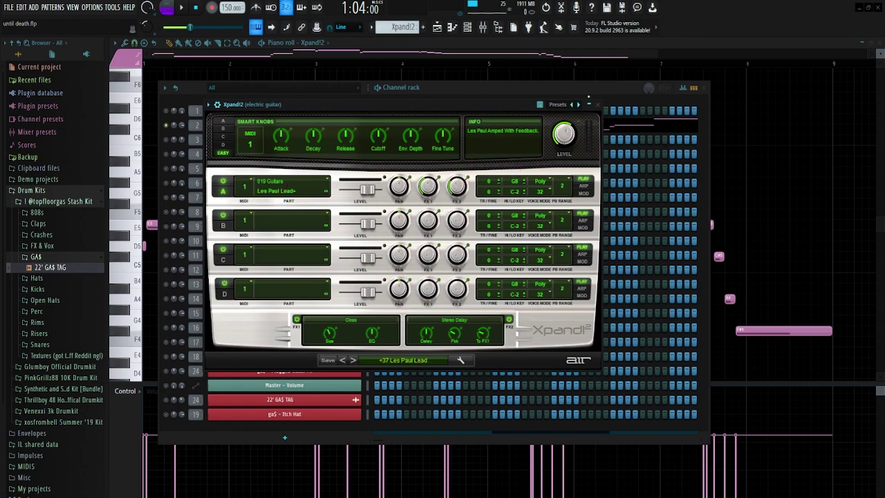
pyautogui.click(599, 105)
pyautogui.click(704, 88)
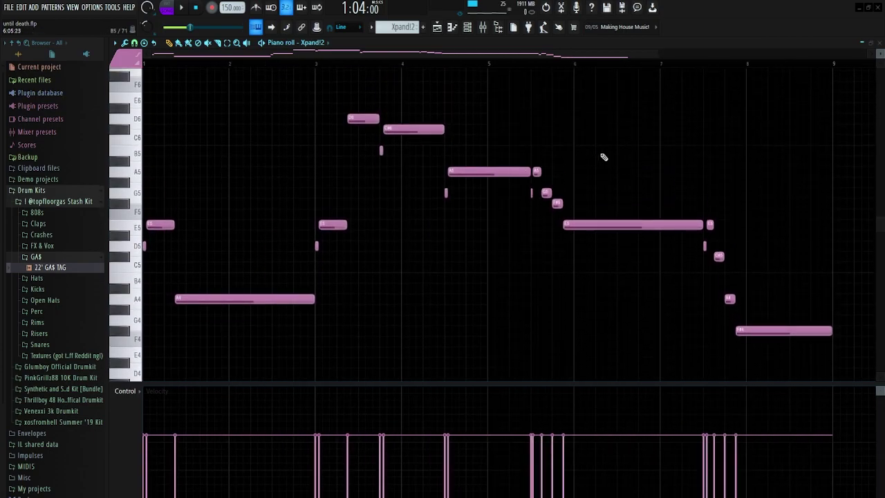
pyautogui.press('space')
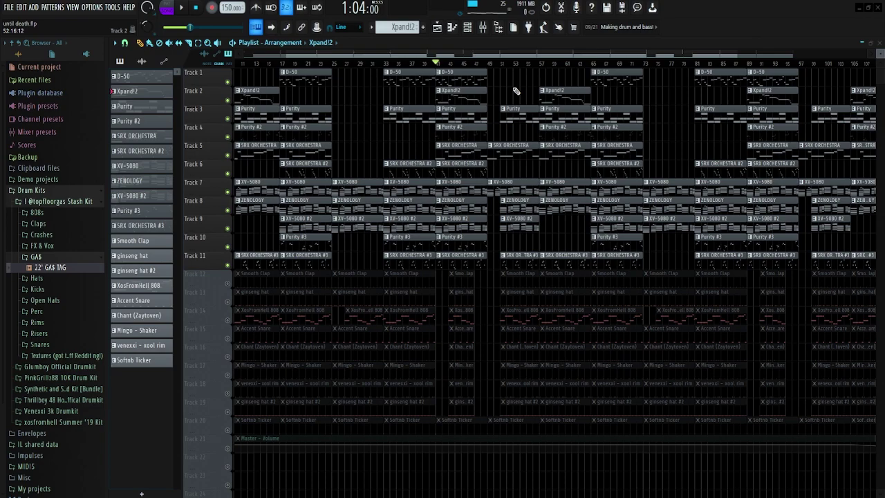
# Step: Play all melodic tracks together from bar 41 and view the D-50 and Xpand!2 patterns during playback
pyautogui.press('space')
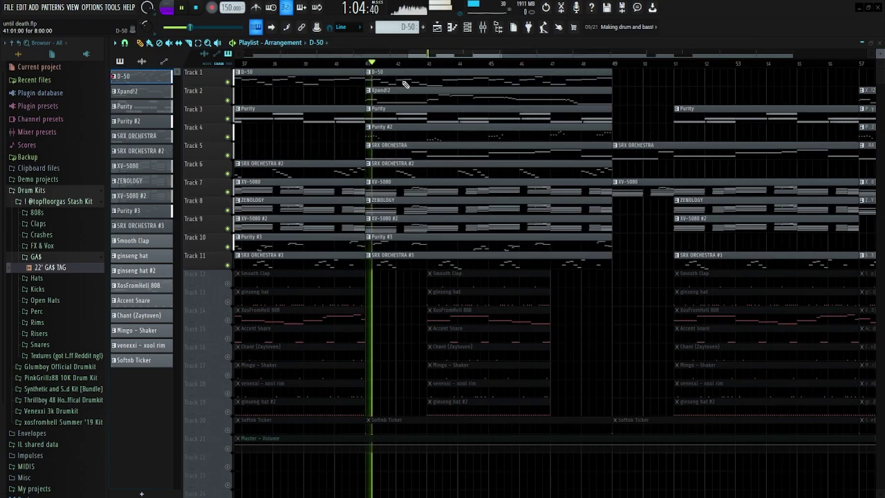
pyautogui.doubleClick(405, 82)
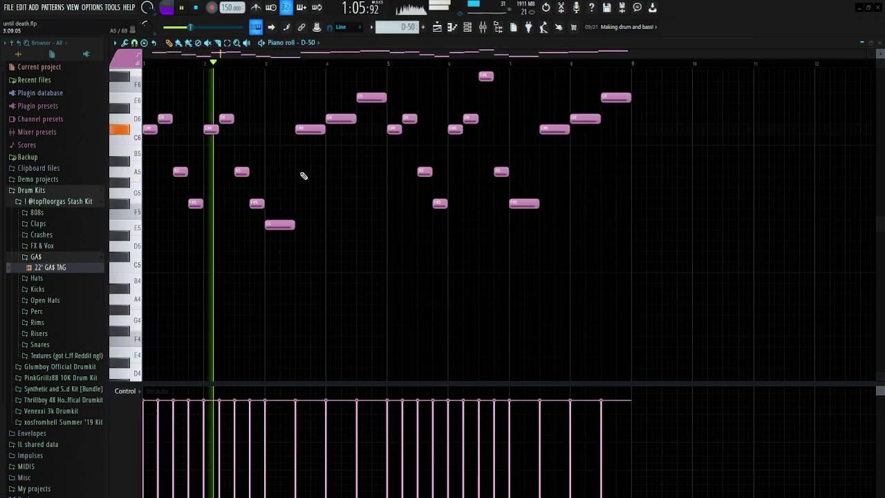
pyautogui.click(879, 43)
pyautogui.doubleClick(504, 98)
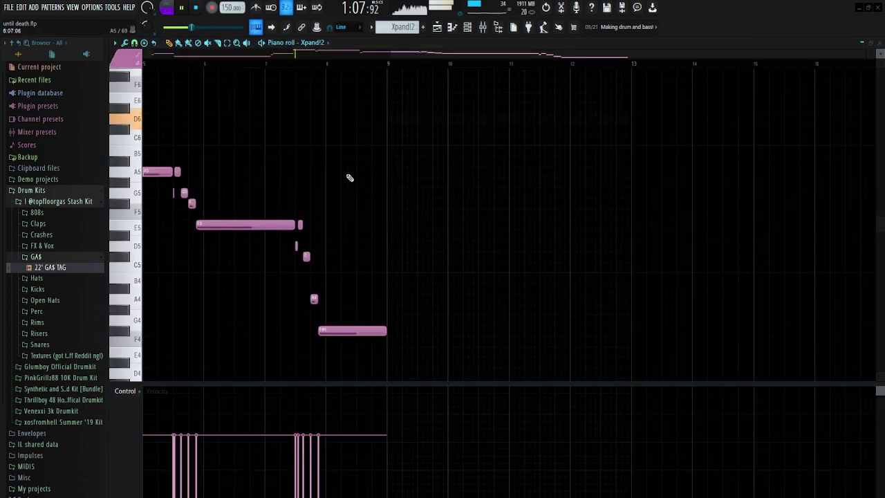
pyautogui.click(879, 43)
# Step: View the Purity #2 and SRX ORCHESTRA #3 patterns from the playlist while the combined melody plays
pyautogui.doubleClick(470, 139)
pyautogui.scroll(3, 379, 161)
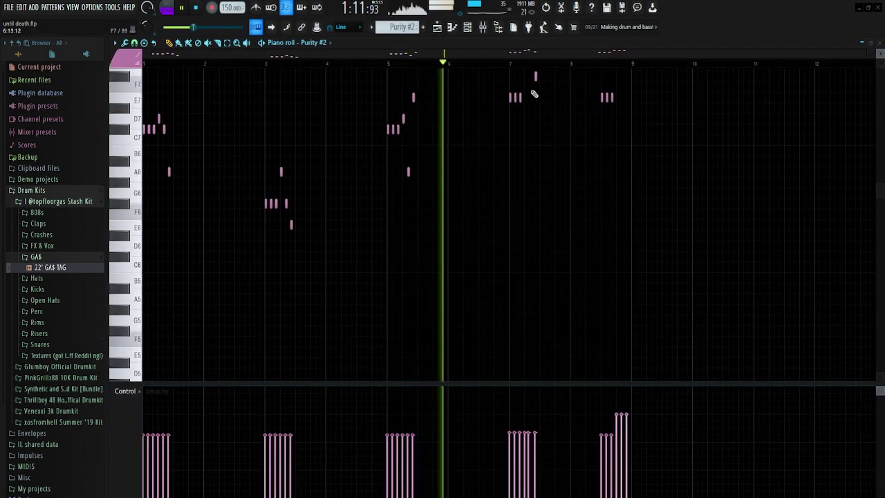
pyautogui.click(879, 42)
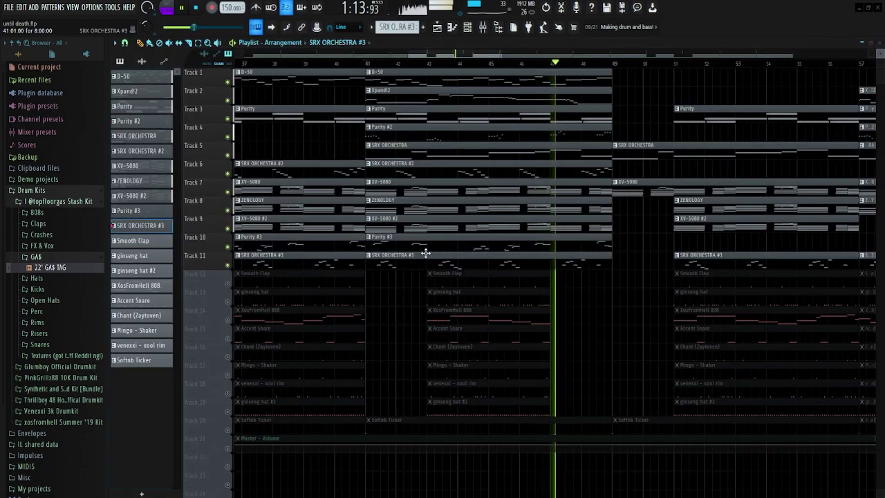
pyautogui.doubleClick(426, 253)
pyautogui.scroll(3, 294, 194)
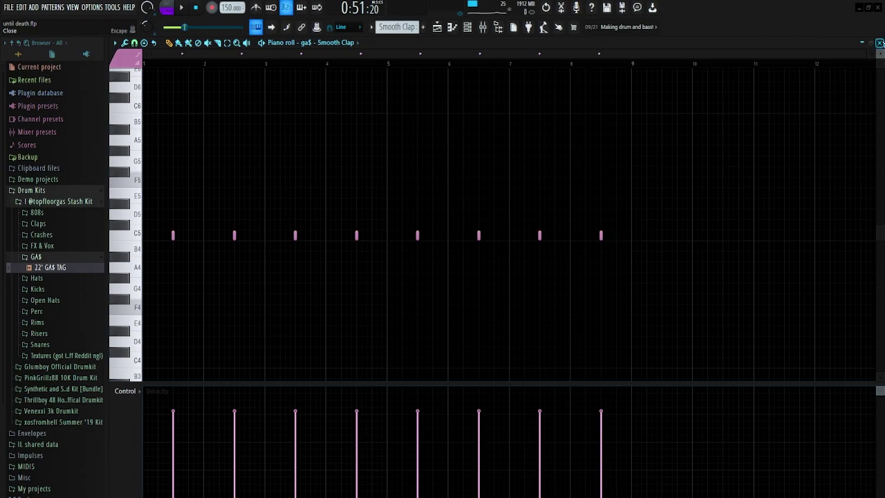
# Step: Close the Smooth Clap piano roll, open the ginseng hat pattern from the playlist and examine its hi-hat rhythm
pyautogui.click(880, 43)
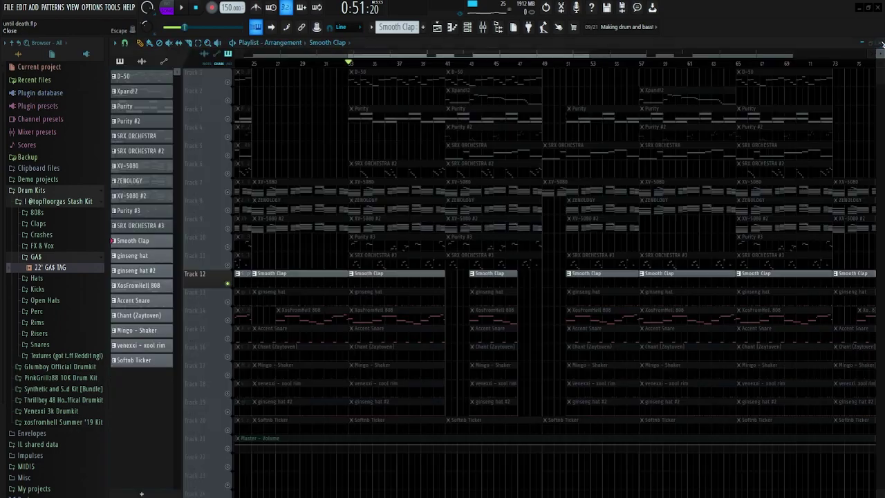
pyautogui.doubleClick(377, 292)
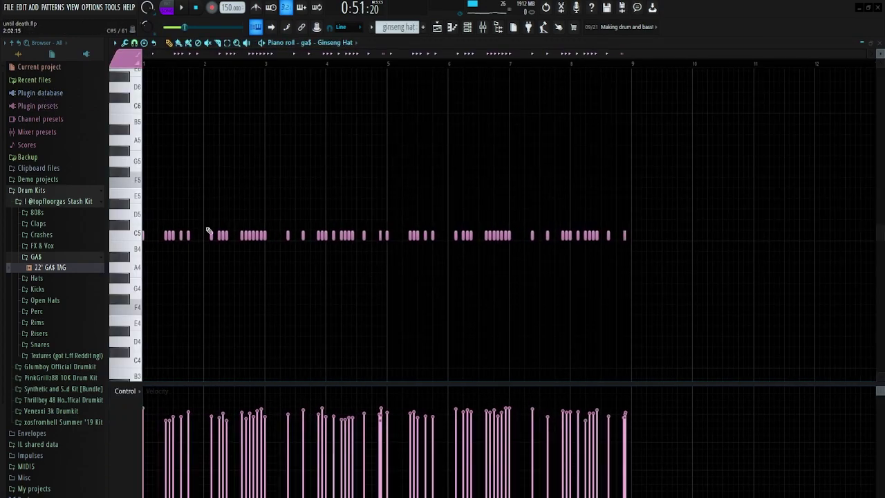
pyautogui.scroll(5, 172, 255)
pyautogui.scroll(3, 135, 250)
pyautogui.scroll(-5, 141, 246)
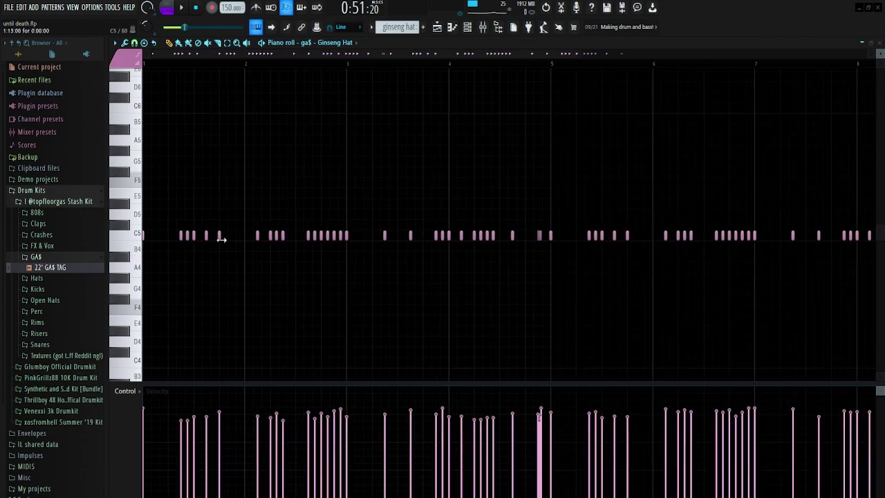
pyautogui.scroll(3, 378, 256)
pyautogui.scroll(-5, 419, 238)
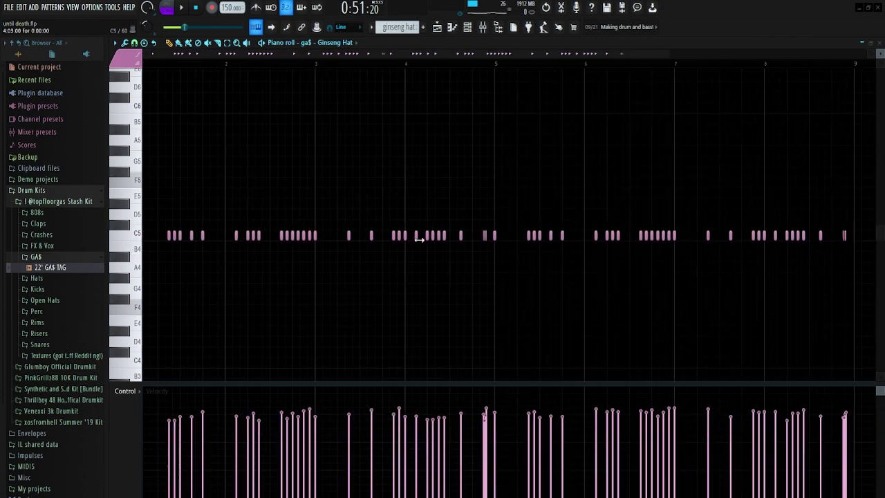
# Step: Examine the ginseng hat pattern's hi-hat notes across all eight bars and play the pattern
pyautogui.scroll(4, 538, 250)
pyautogui.scroll(-5, 708, 258)
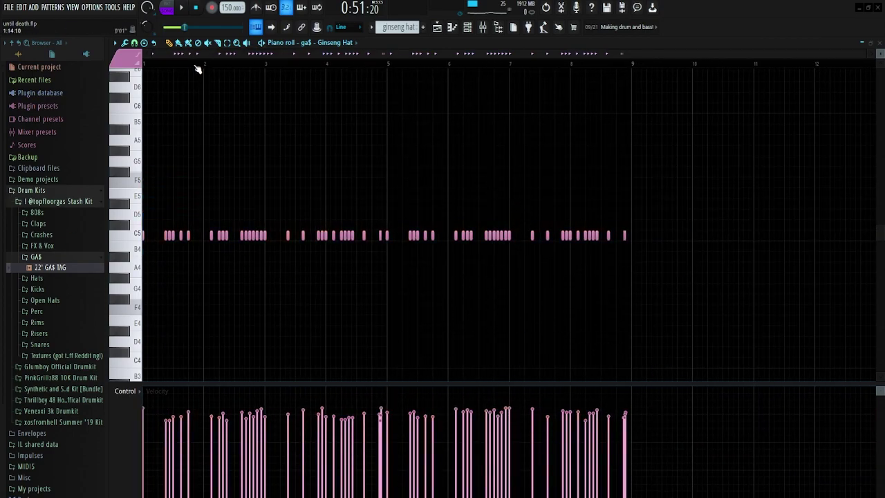
pyautogui.press('space')
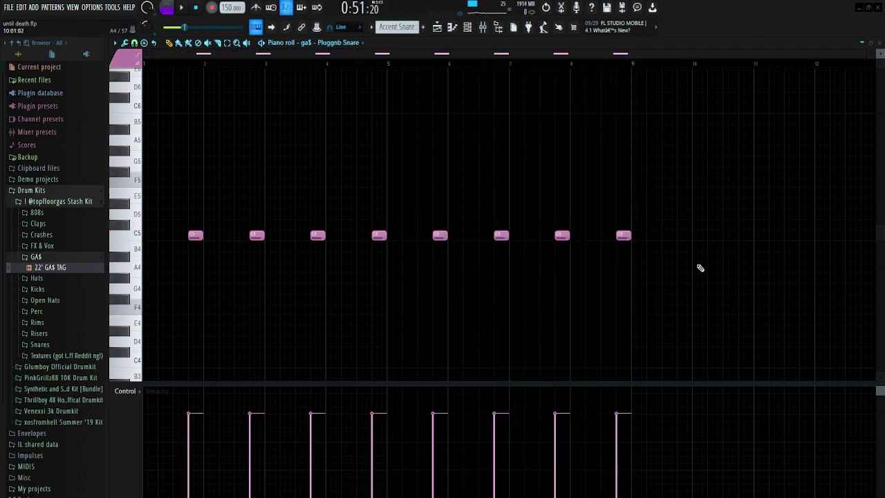
# Step: Examine the Accent Snare pattern's notes across its eight bars and close the piano roll
pyautogui.scroll(3, 164, 275)
pyautogui.moveTo(172, 211); pyautogui.dragTo(864, 251)
pyautogui.scroll(-2, 613, 270)
pyautogui.scroll(-1, 612, 271)
pyautogui.click(879, 43)
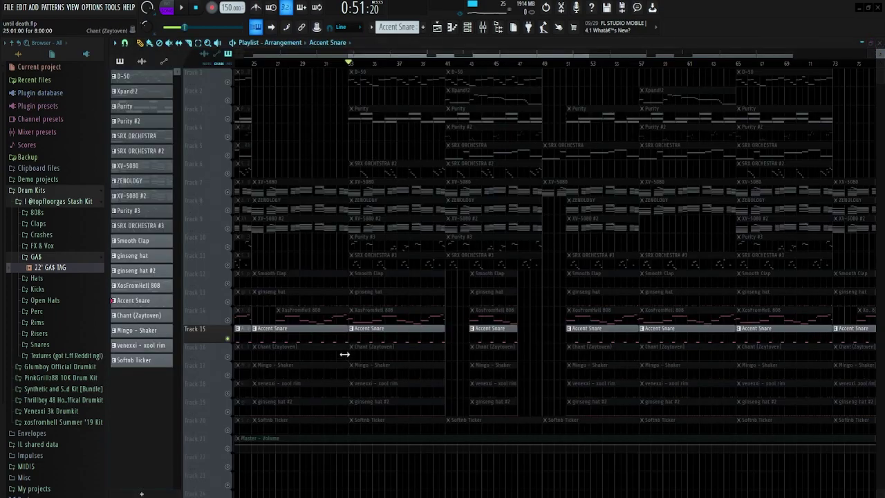
# Step: Unmute the Chant (Zaytoven) track and view the Chant (Zaytoven) and Mingo - Shaker patterns in the piano roll
pyautogui.click(228, 358)
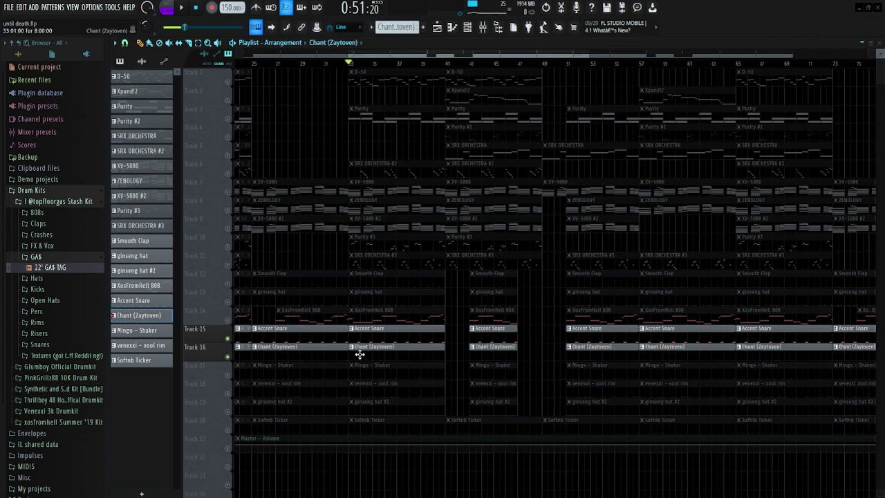
pyautogui.doubleClick(360, 354)
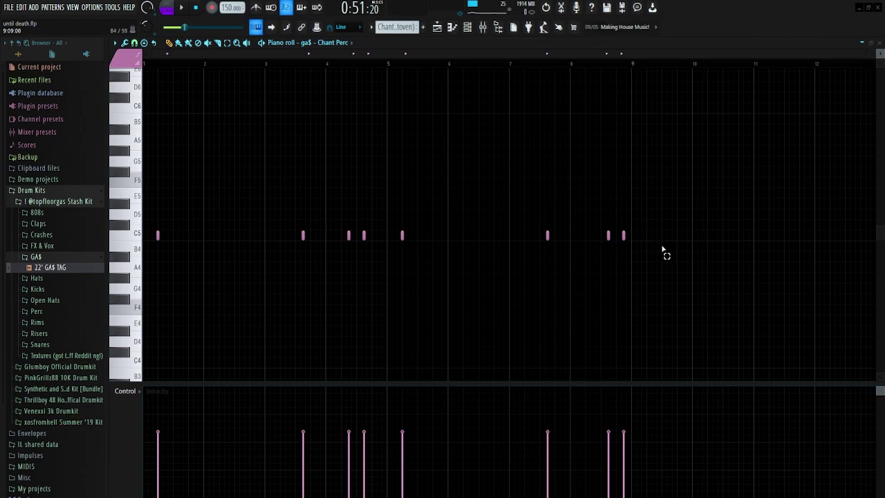
pyautogui.click(879, 43)
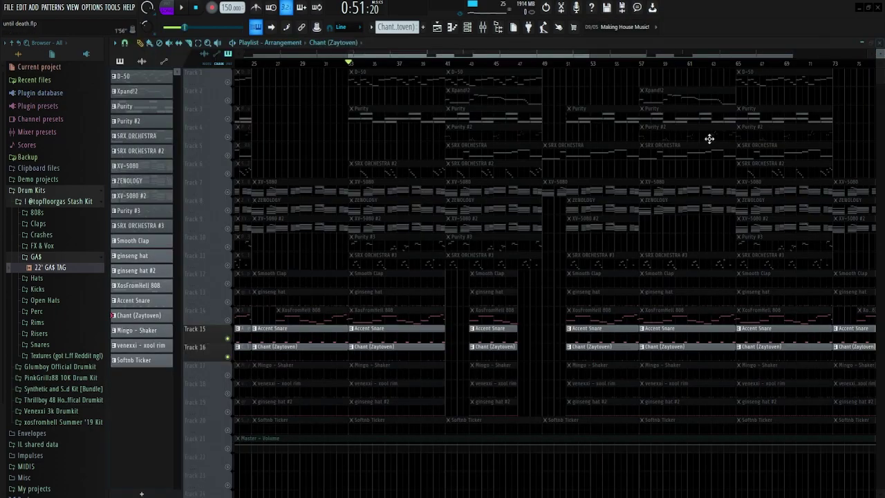
pyautogui.doubleClick(302, 372)
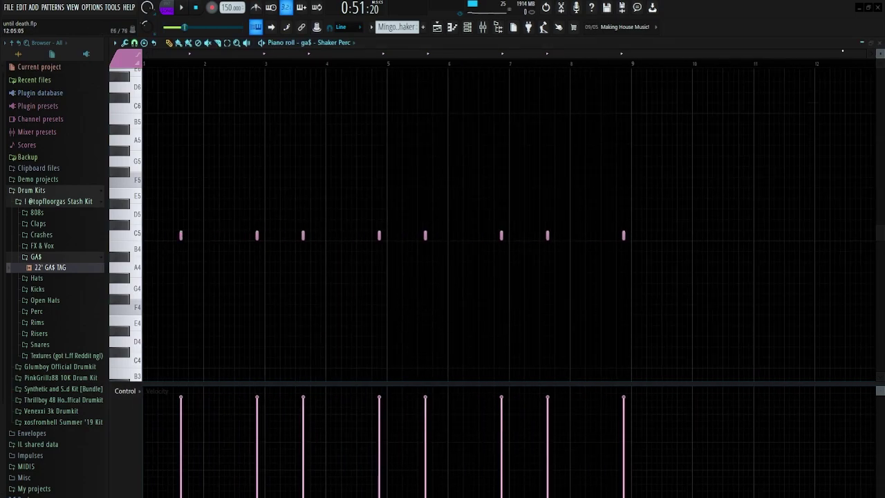
pyautogui.click(879, 43)
# Step: Open the venexxi - xool rim pattern from the playlist, examine its rim hits over eight bars and close the piano roll
pyautogui.doubleClick(376, 385)
pyautogui.moveTo(717, 250); pyautogui.dragTo(135, 232)
pyautogui.scroll(2, 379, 265)
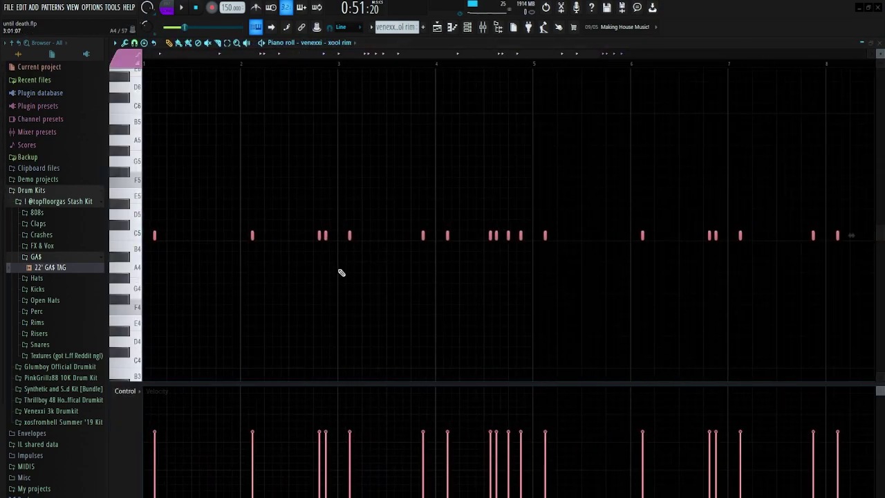
pyautogui.scroll(3, 505, 251)
pyautogui.scroll(-5, 498, 259)
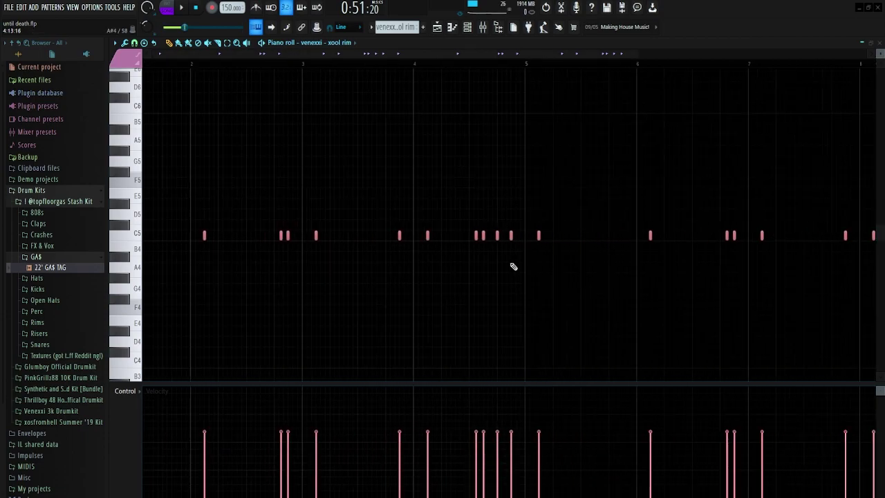
pyautogui.scroll(3, 616, 267)
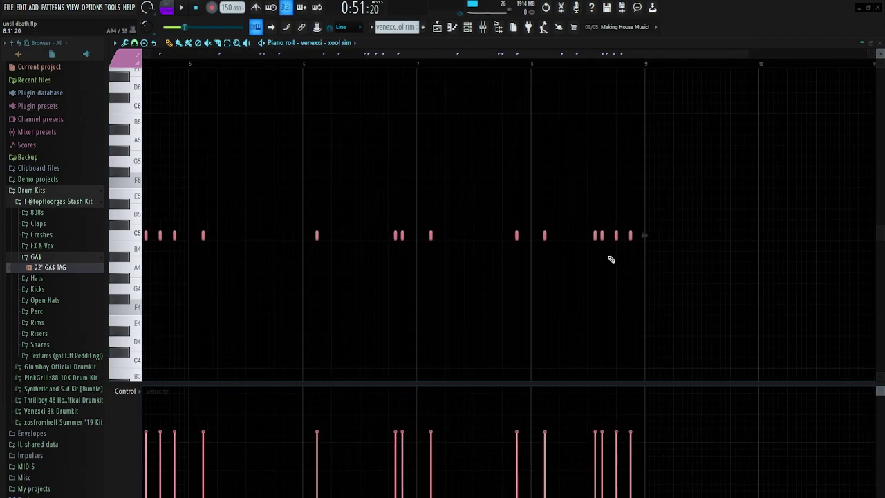
pyautogui.scroll(-3, 632, 269)
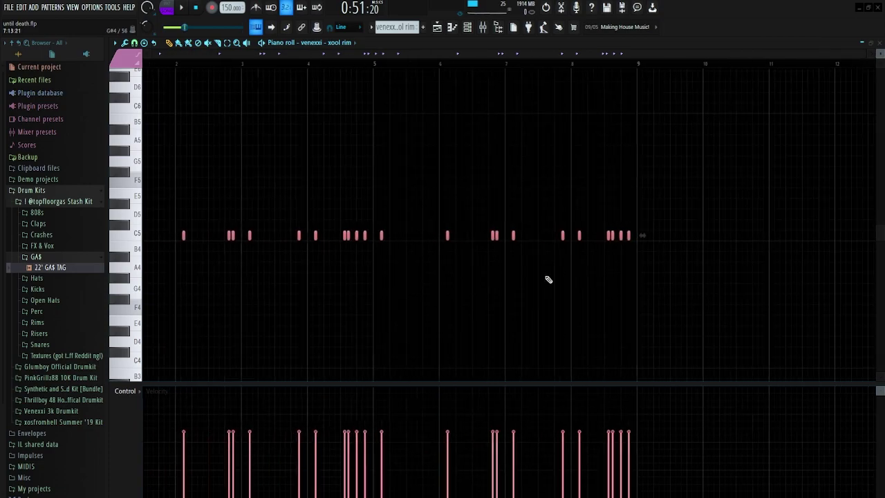
pyautogui.click(880, 43)
# Step: Unmute the ginseng hat #2 track, examine its pattern's hat notes and velocities, and close the piano roll
pyautogui.click(228, 410)
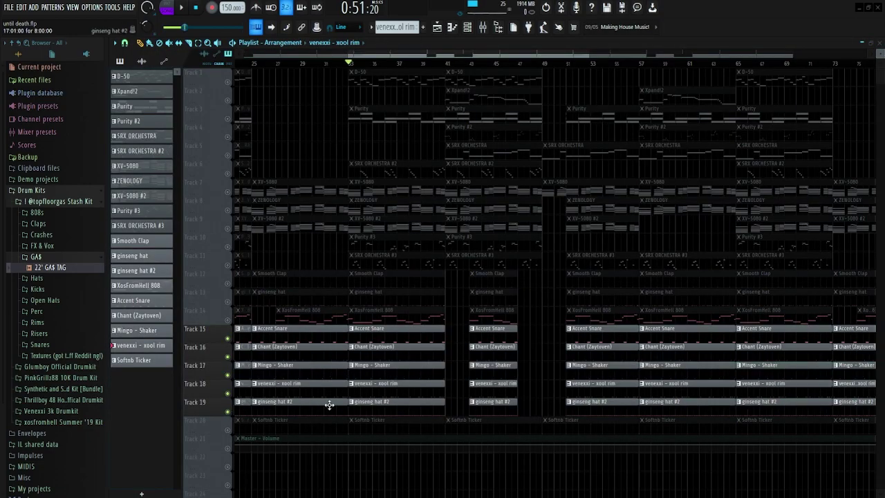
pyautogui.doubleClick(367, 409)
pyautogui.moveTo(719, 277); pyautogui.dragTo(60, 174)
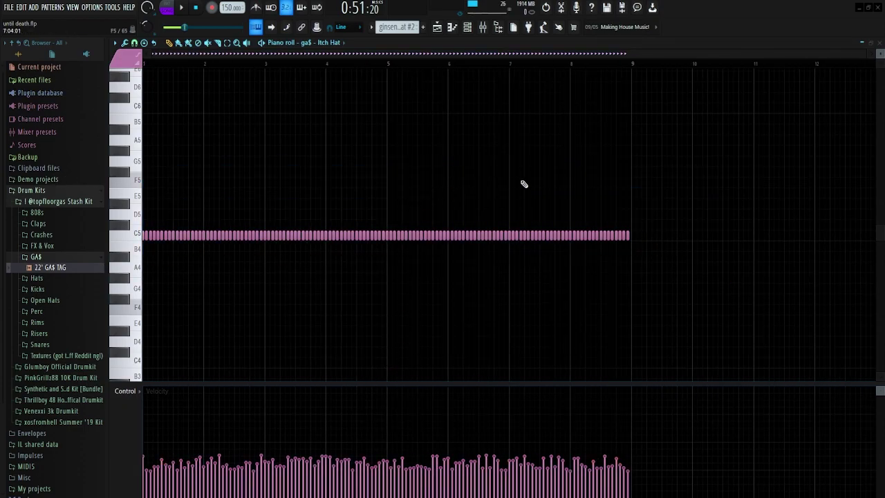
pyautogui.moveTo(673, 252); pyautogui.dragTo(52, 204)
pyautogui.scroll(3, 157, 240)
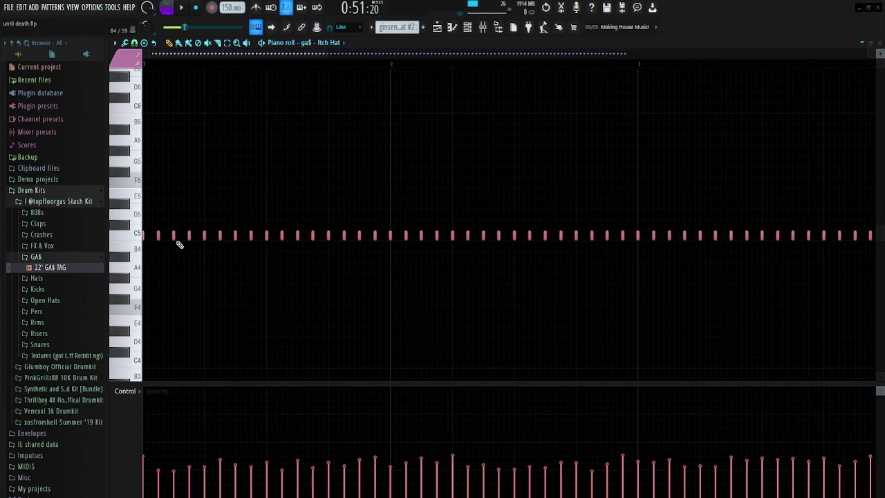
pyautogui.scroll(-3, 207, 250)
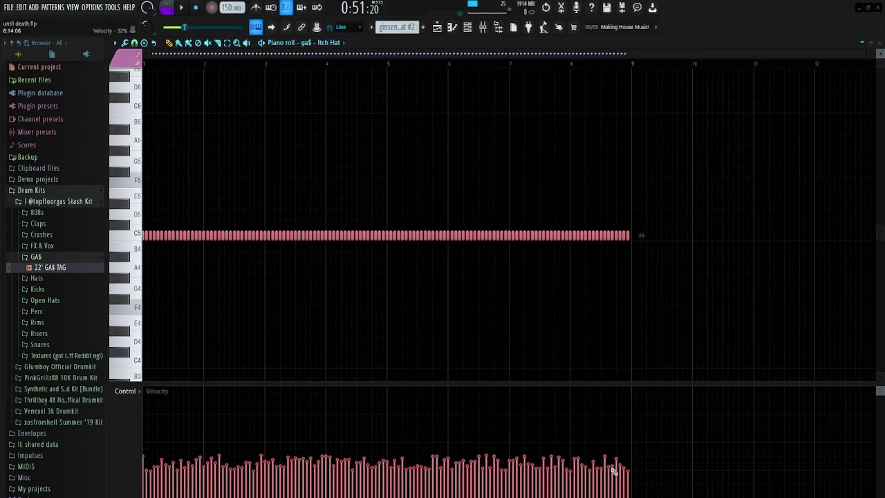
pyautogui.click(880, 43)
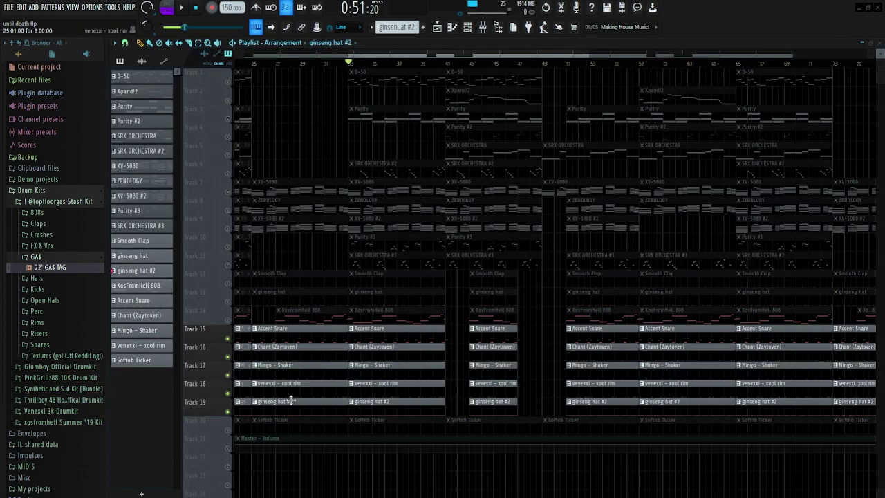
# Step: Unmute the Softnb Ticker track, view its pattern in the piano roll and close it
pyautogui.click(233, 433)
pyautogui.doubleClick(352, 420)
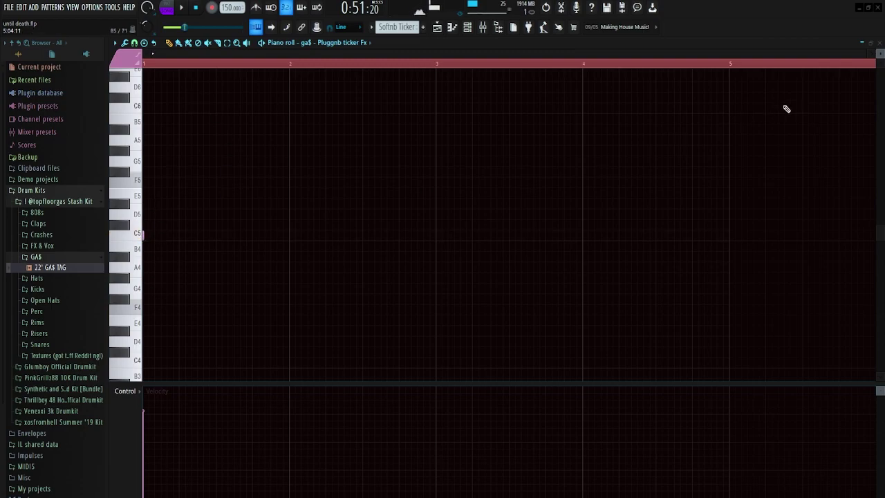
pyautogui.click(880, 43)
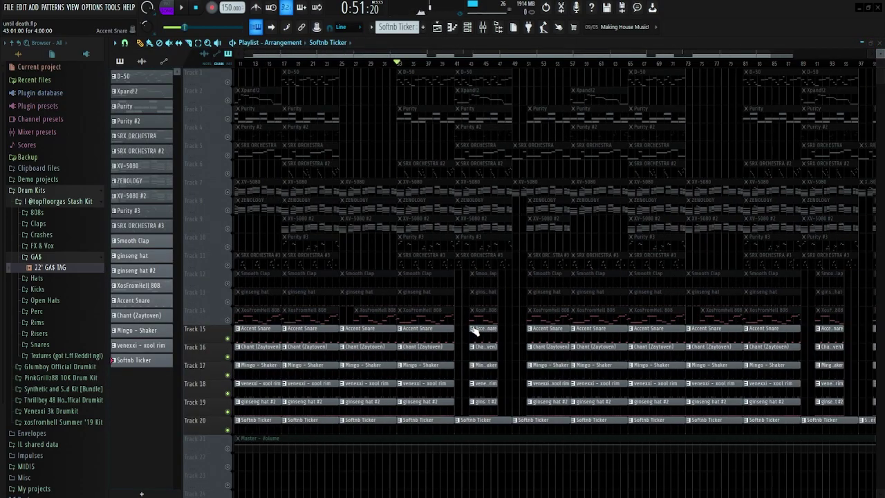
# Step: Solo the XosFromHell 808 track, open its pattern and examine the bass notes in the first bars
pyautogui.rightClick(230, 321)
pyautogui.doubleClick(429, 322)
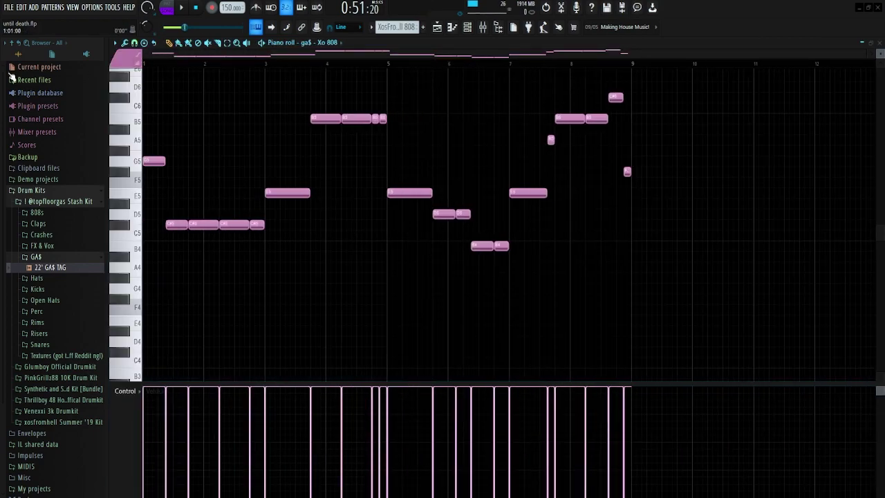
pyautogui.scroll(4, 380, 215)
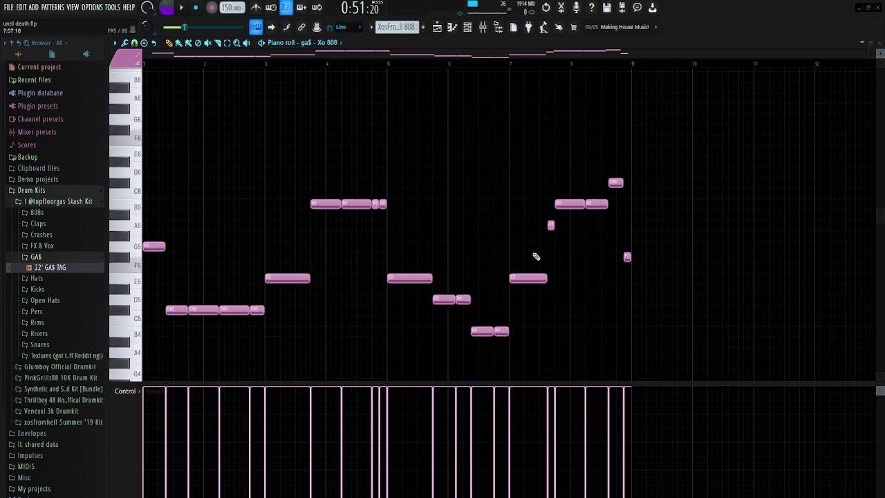
pyautogui.scroll(3, 138, 211)
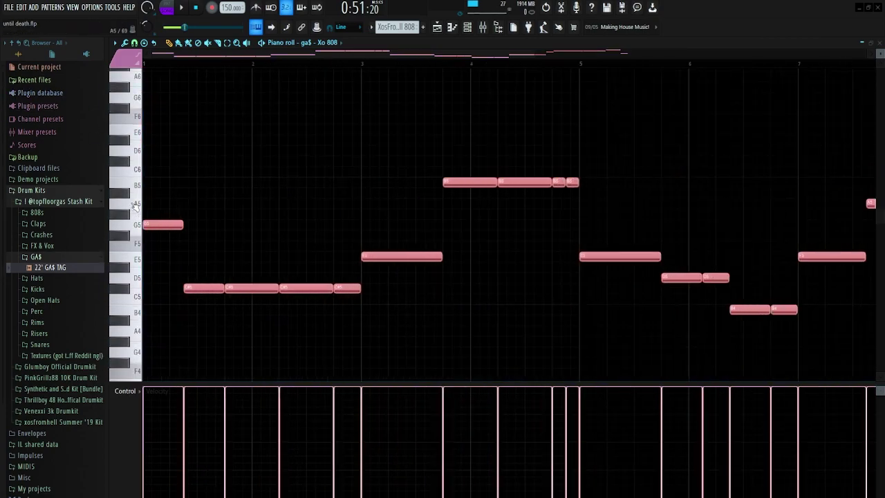
pyautogui.scroll(2, 244, 257)
pyautogui.scroll(-3, 306, 259)
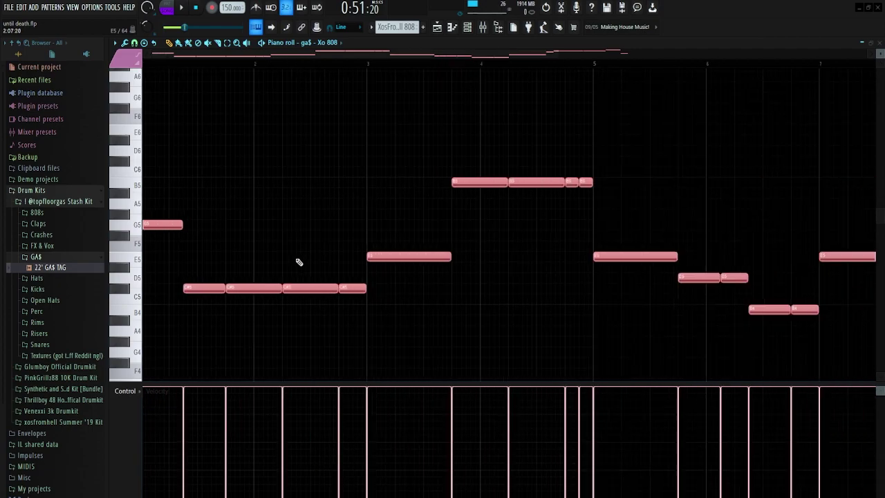
pyautogui.scroll(-2, 271, 263)
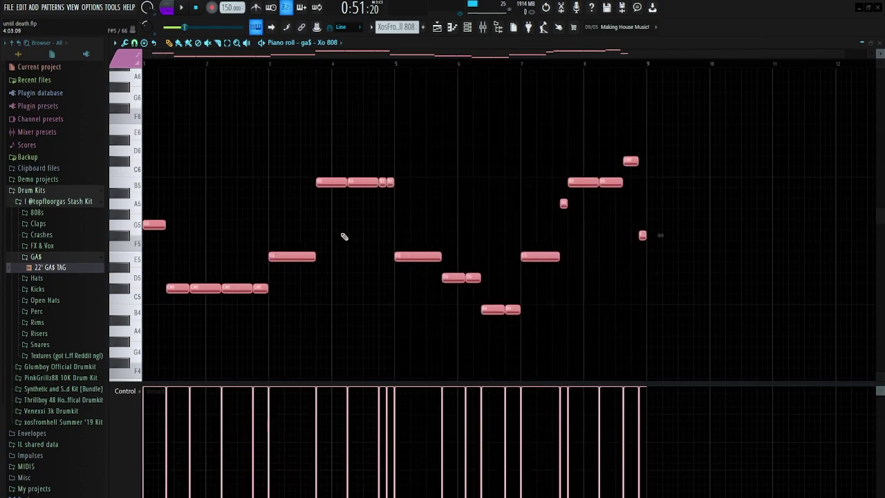
# Step: Examine the 808 bass notes from bar 3 to the end of the pattern and play it
pyautogui.scroll(3, 420, 198)
pyautogui.scroll(-1, 459, 200)
pyautogui.scroll(3, 407, 203)
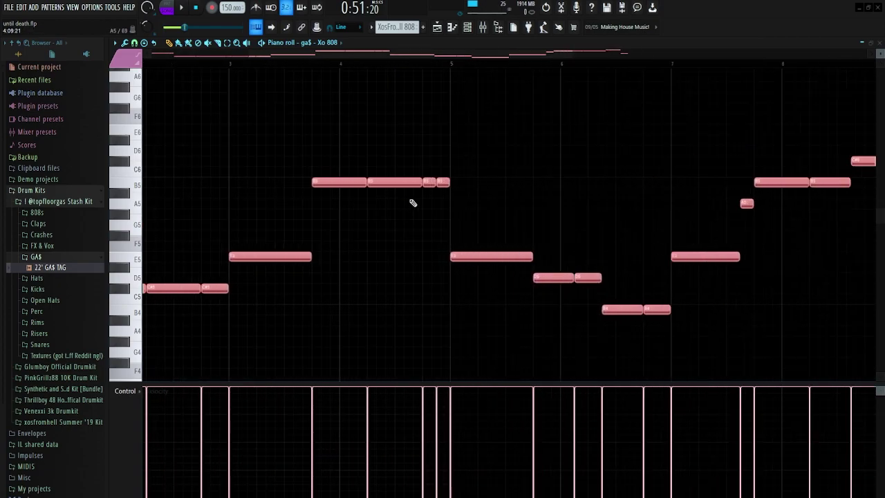
pyautogui.scroll(-3, 467, 200)
pyautogui.scroll(2, 515, 211)
pyautogui.scroll(-2, 553, 202)
pyautogui.scroll(3, 588, 205)
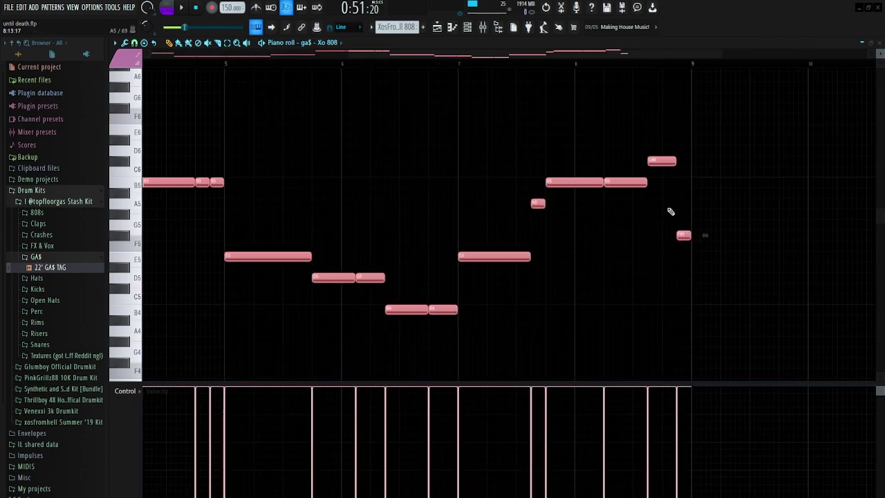
pyautogui.scroll(-3, 670, 211)
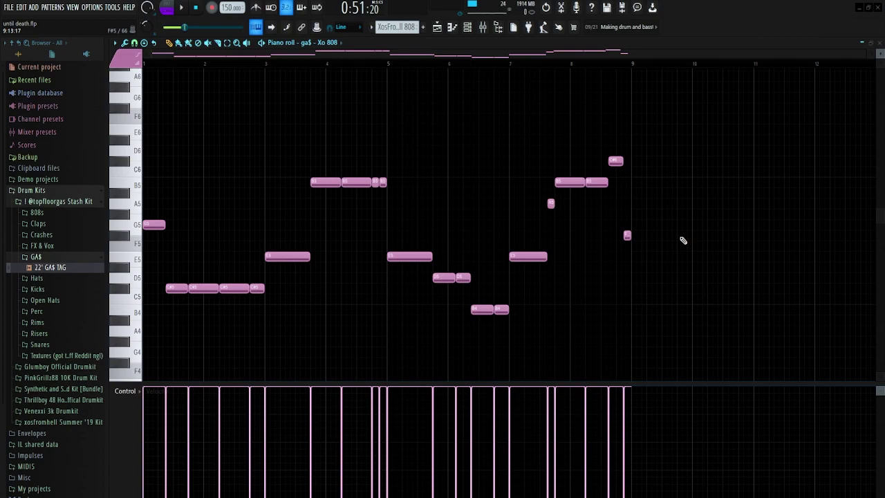
pyautogui.press('space')
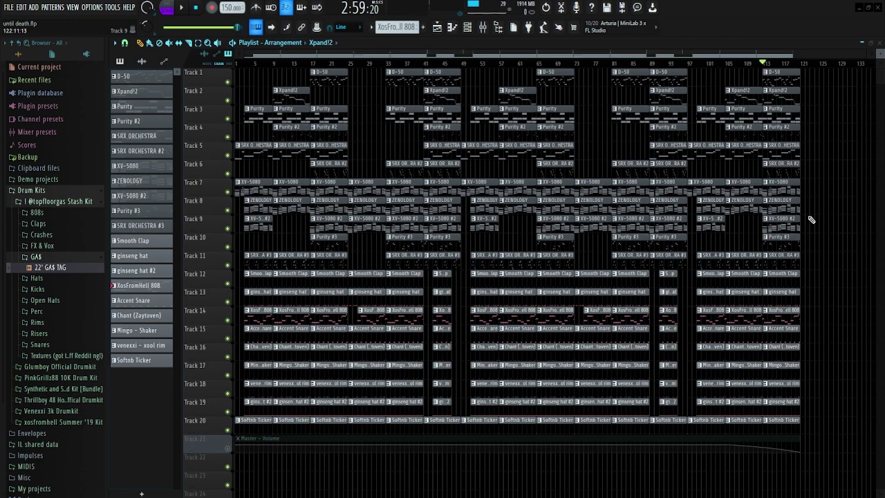
# Step: Play the end of the full arrangement from bar 113 and examine the intro clips in the opening bars
pyautogui.press('space')
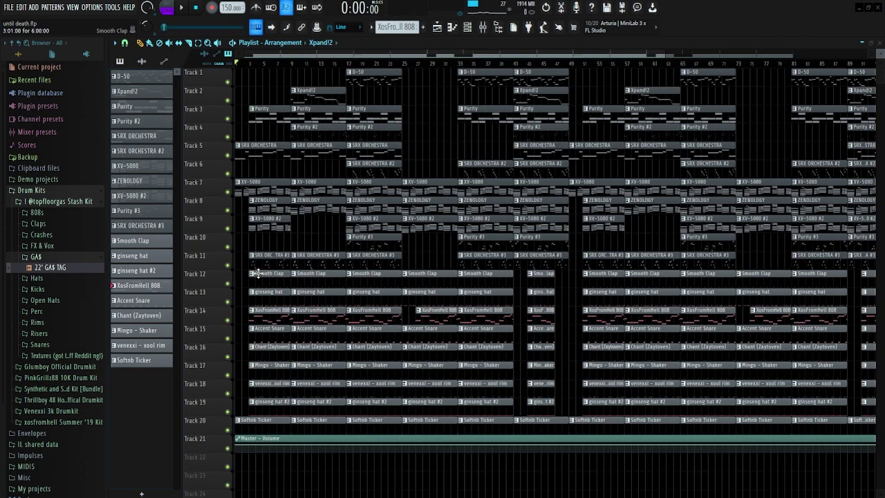
pyautogui.scroll(5, 228, 367)
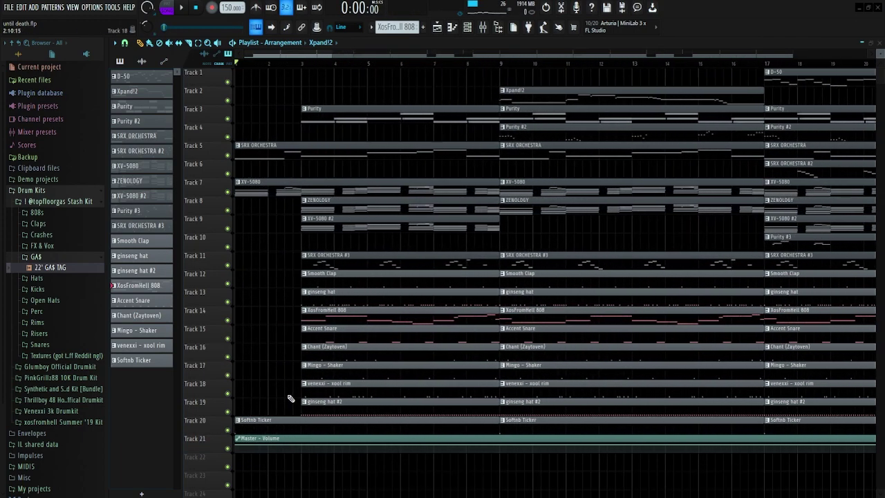
pyautogui.moveTo(286, 414); pyautogui.dragTo(205, 251)
pyautogui.moveTo(194, 219); pyautogui.dragTo(195, 218)
pyautogui.scroll(2, 235, 223)
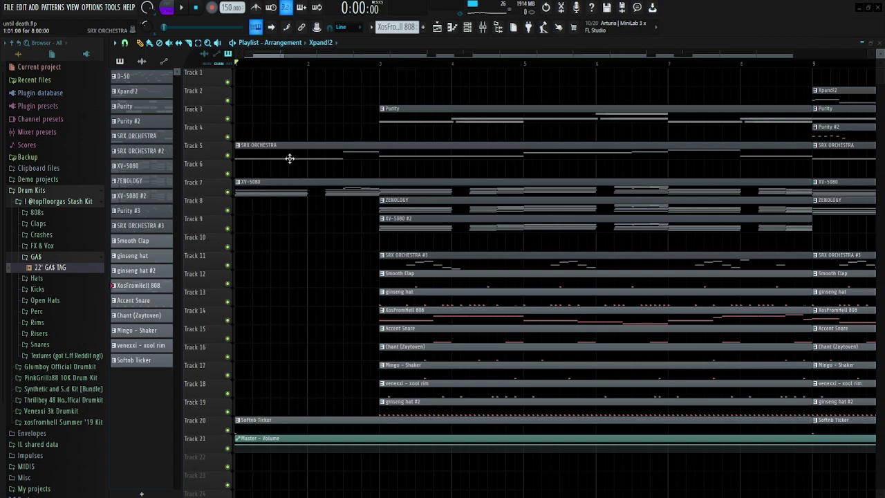
pyautogui.scroll(-10, 298, 144)
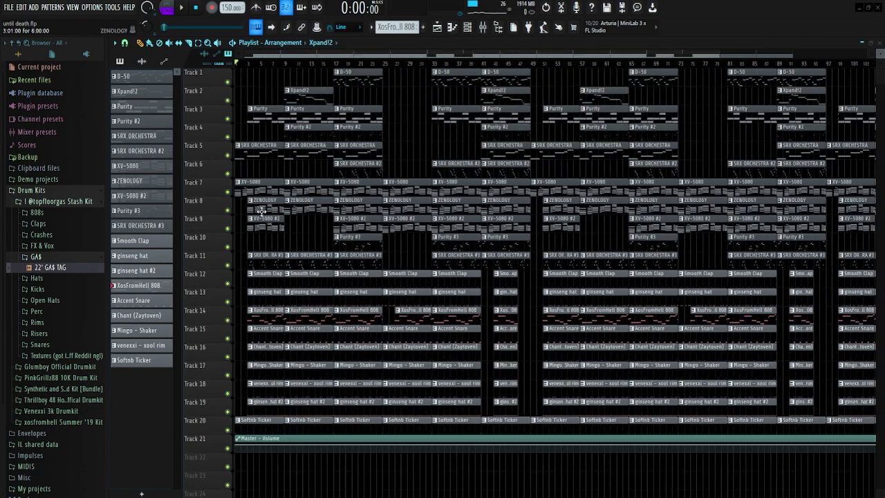
# Step: Highlight the arrangement's sections in turn by selecting their clips, ending with bars 25 to 49 on tracks 1 to 20
pyautogui.hotkey('ctrl', 'a')
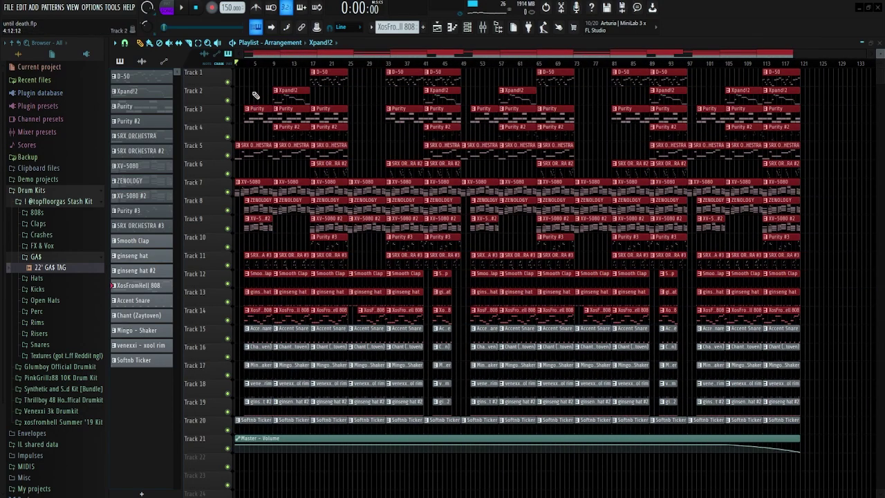
pyautogui.moveTo(255, 95); pyautogui.dragTo(253, 448)
pyautogui.moveTo(291, 76); pyautogui.dragTo(349, 436)
pyautogui.moveTo(378, 105); pyautogui.dragTo(454, 423)
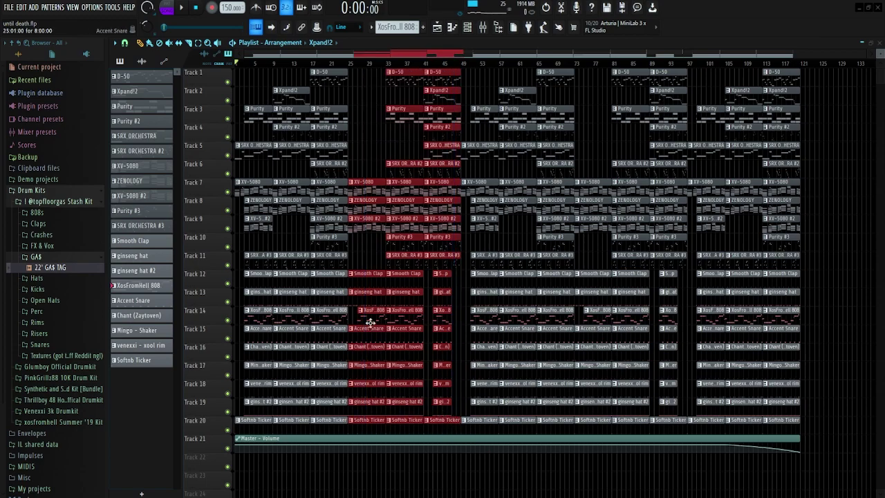
# Step: Deselect the clips and examine the arrangement of melodies and drums between bars 25 and 49
pyautogui.scroll(3, 361, 294)
pyautogui.keyDown('ctrl'); pyautogui.click(352, 266); pyautogui.keyUp('ctrl')
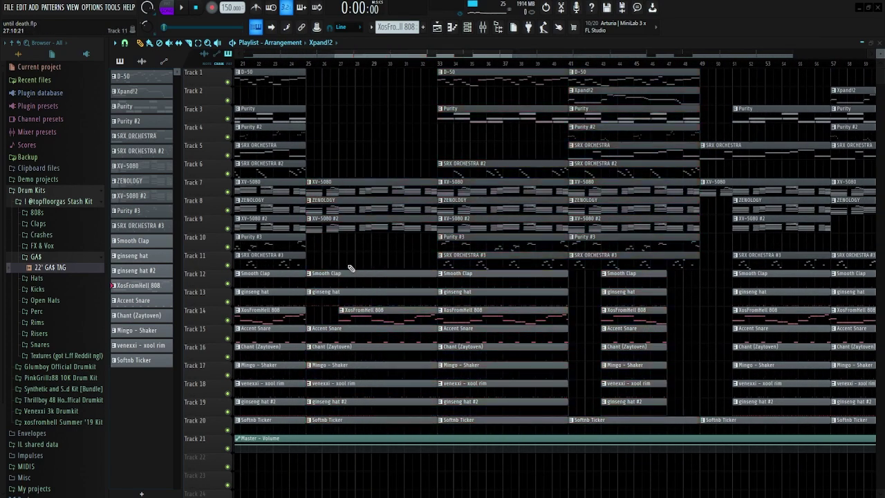
pyautogui.scroll(3, 357, 304)
pyautogui.scroll(-2, 334, 317)
pyautogui.scroll(-3, 335, 317)
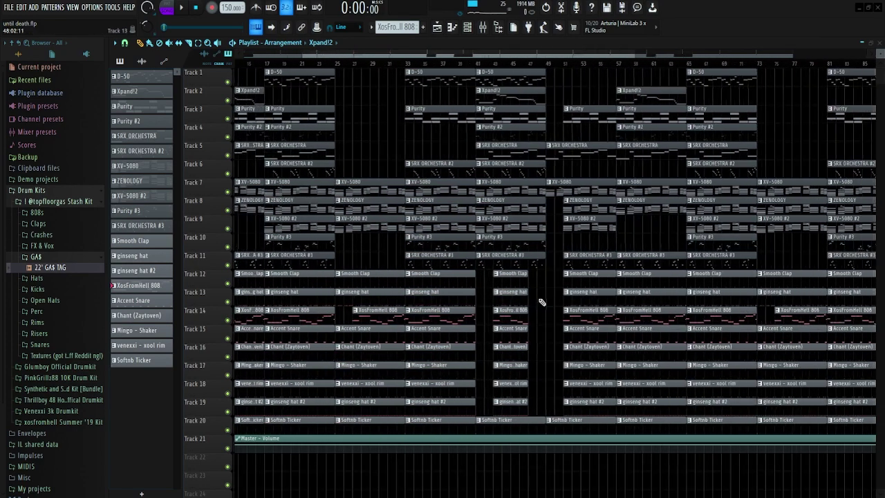
# Step: Select the drum and 808 clips between bars 43 and 47 on tracks 12 to 19 and examine the arrangement around them
pyautogui.scroll(4, 542, 302)
pyautogui.scroll(3, 553, 375)
pyautogui.moveTo(567, 410); pyautogui.dragTo(366, 281)
pyautogui.scroll(-3, 287, 309)
pyautogui.scroll(3, 282, 325)
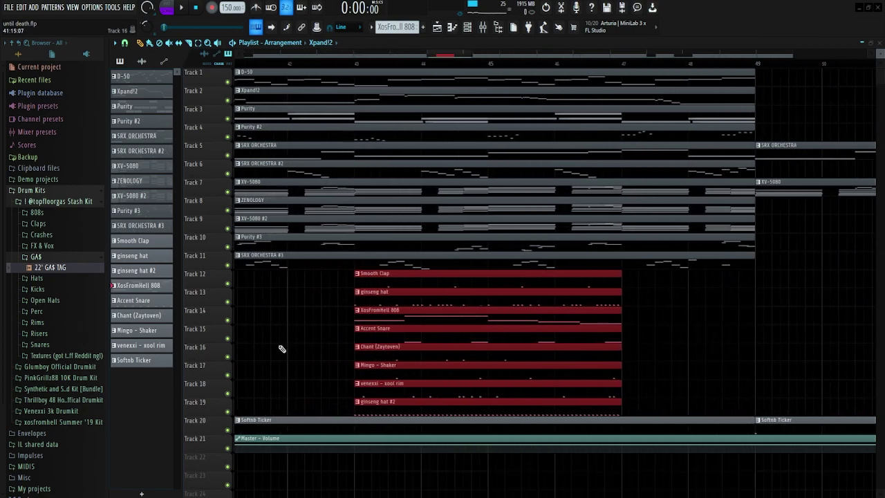
pyautogui.scroll(-3, 506, 355)
pyautogui.scroll(2, 609, 349)
pyautogui.scroll(-5, 570, 370)
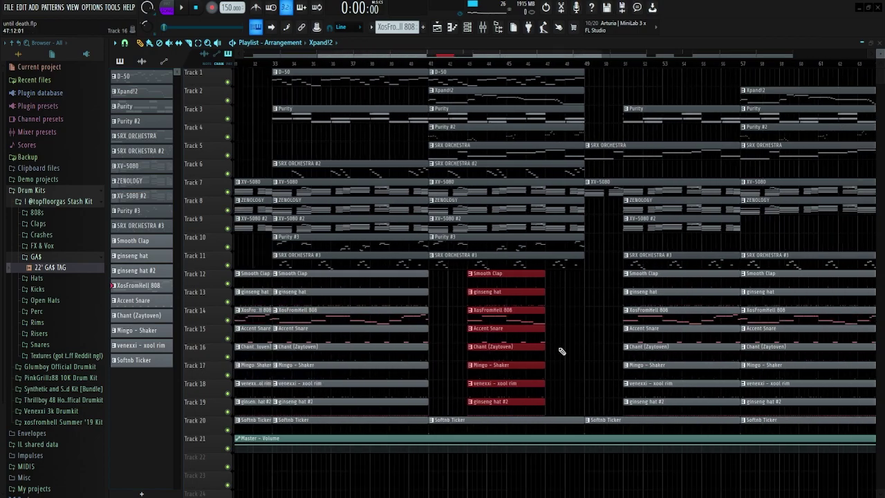
pyautogui.scroll(2, 613, 338)
pyautogui.scroll(-4, 553, 344)
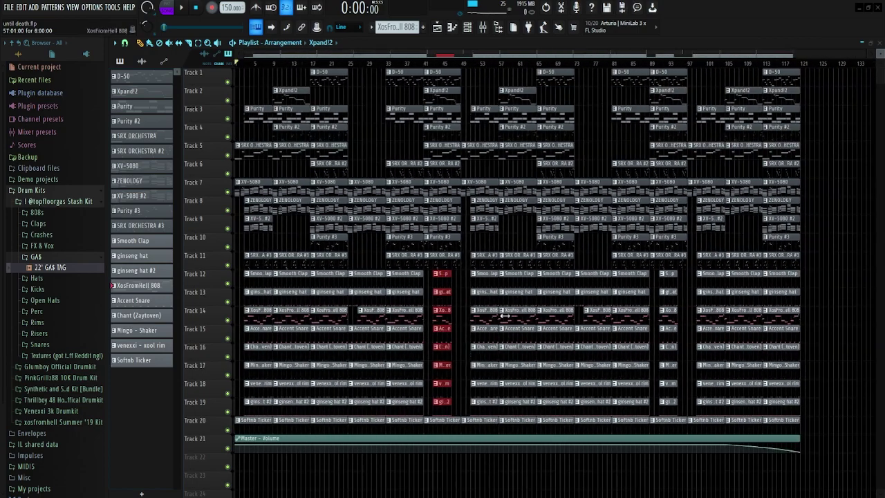
# Step: Highlight the second half's sections in turn, ending with the clips from bars 97 to 105 on tracks 3 to 20, and clear the selection
pyautogui.moveTo(476, 86); pyautogui.dragTo(672, 426)
pyautogui.moveTo(669, 368); pyautogui.dragTo(374, 340)
pyautogui.moveTo(703, 80); pyautogui.dragTo(719, 420)
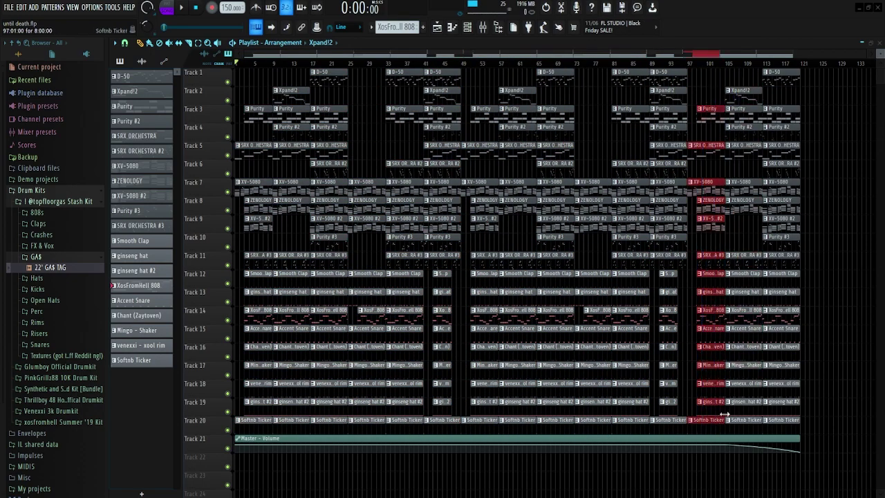
pyautogui.click(857, 281)
# Step: Select the closing clips from bars 105 to 121 on tracks 1 to 20 and examine them with the Master - Volume automation, ending with nothing selected
pyautogui.moveTo(750, 83); pyautogui.dragTo(794, 410)
pyautogui.scroll(5, 827, 269)
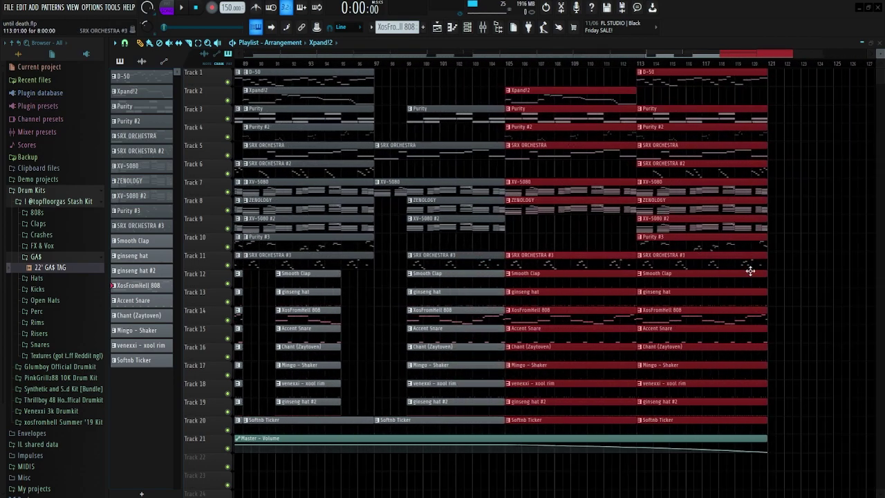
pyautogui.scroll(1, 468, 401)
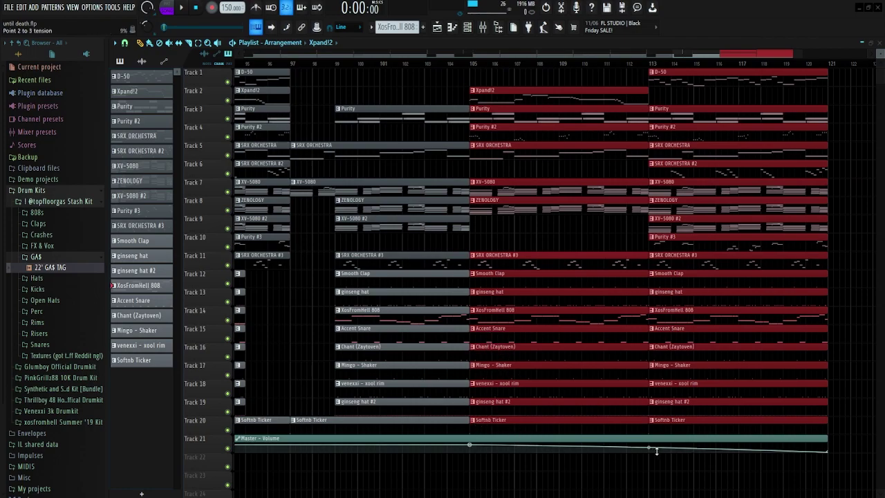
pyautogui.scroll(-6, 756, 450)
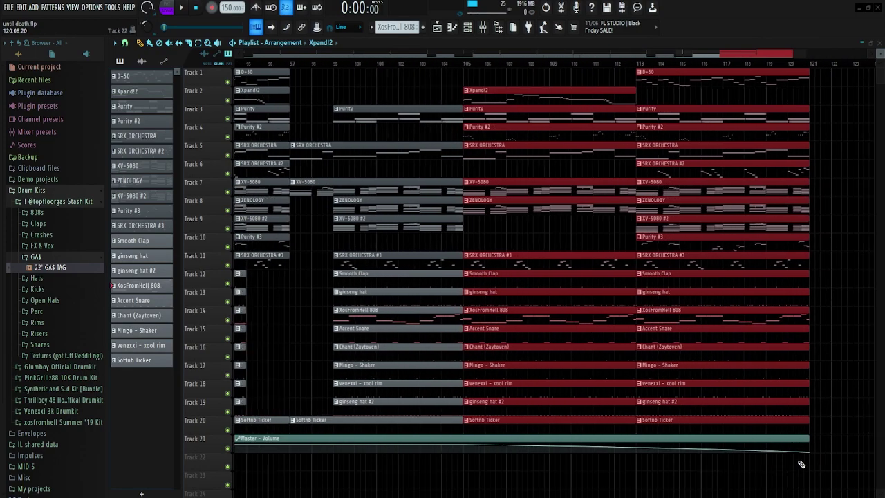
pyautogui.keyDown('ctrl'); pyautogui.click(840, 309); pyautogui.keyUp('ctrl')
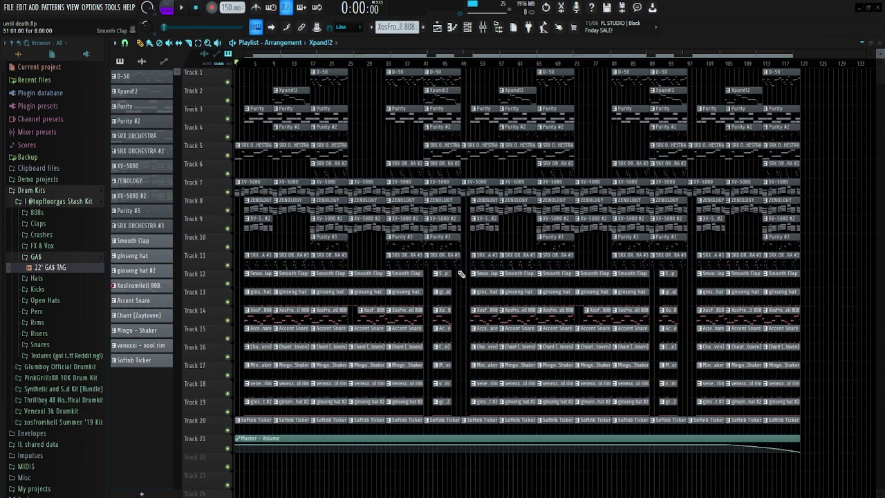